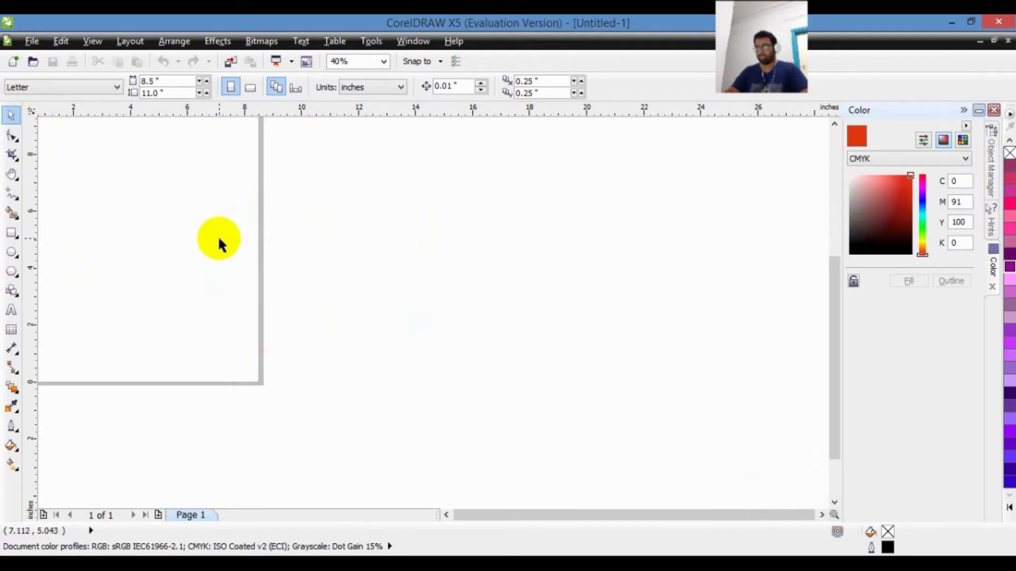
- Bring the whole page into view in the drawing area and collapse the Color docker
key(h)
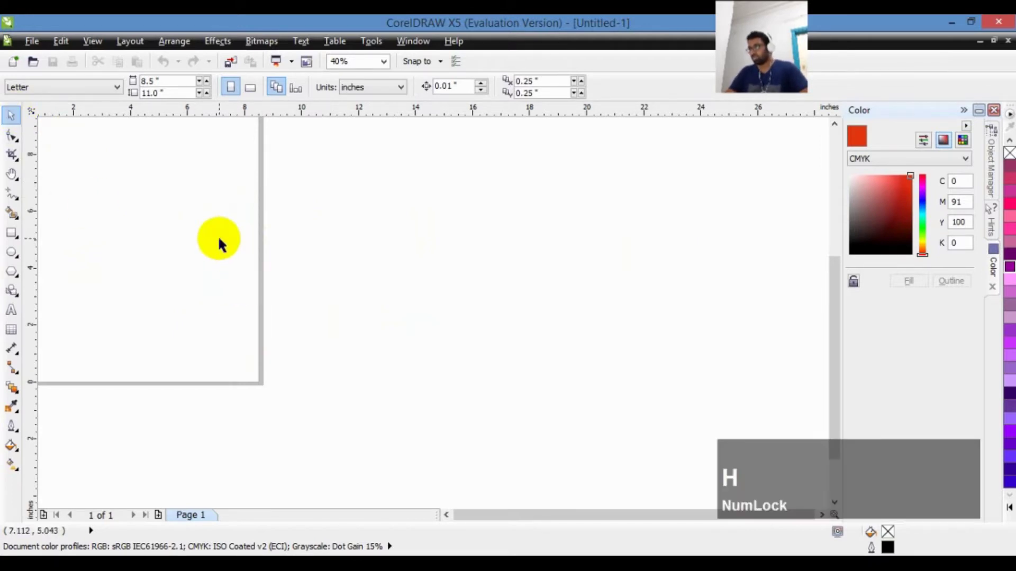
key(h)
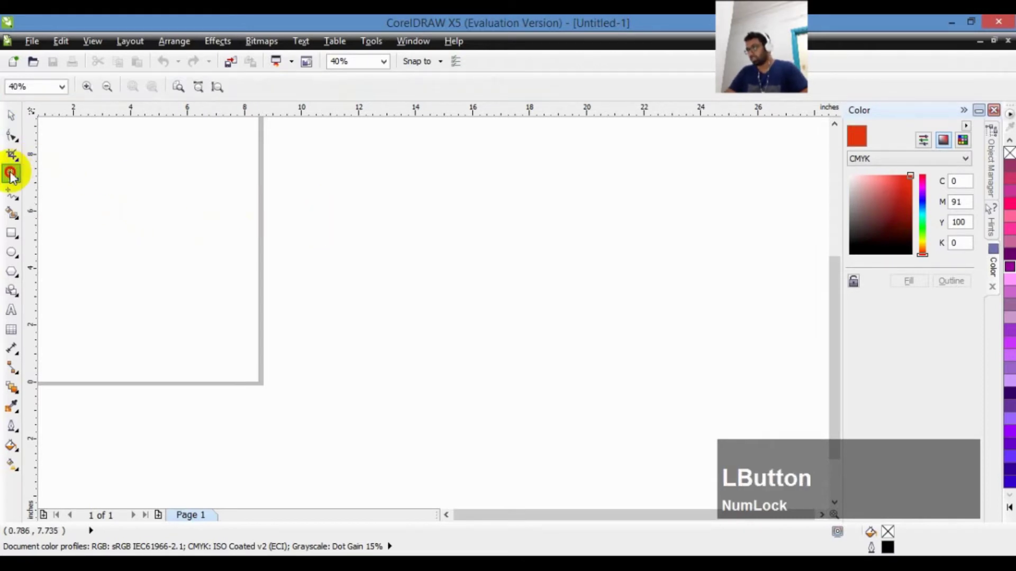
drag(10, 175, 63, 189)
drag(127, 225, 343, 256)
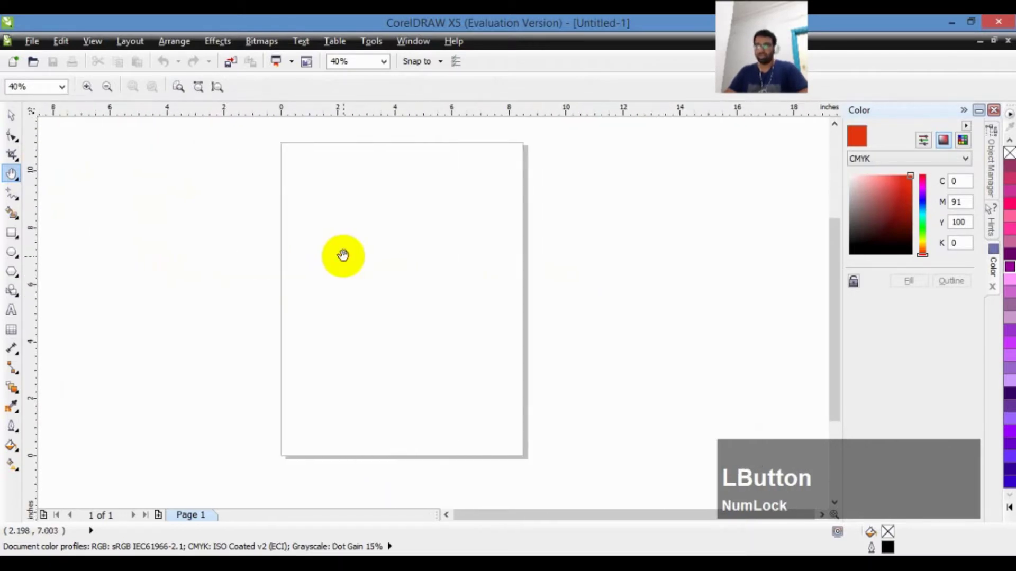
click(966, 110)
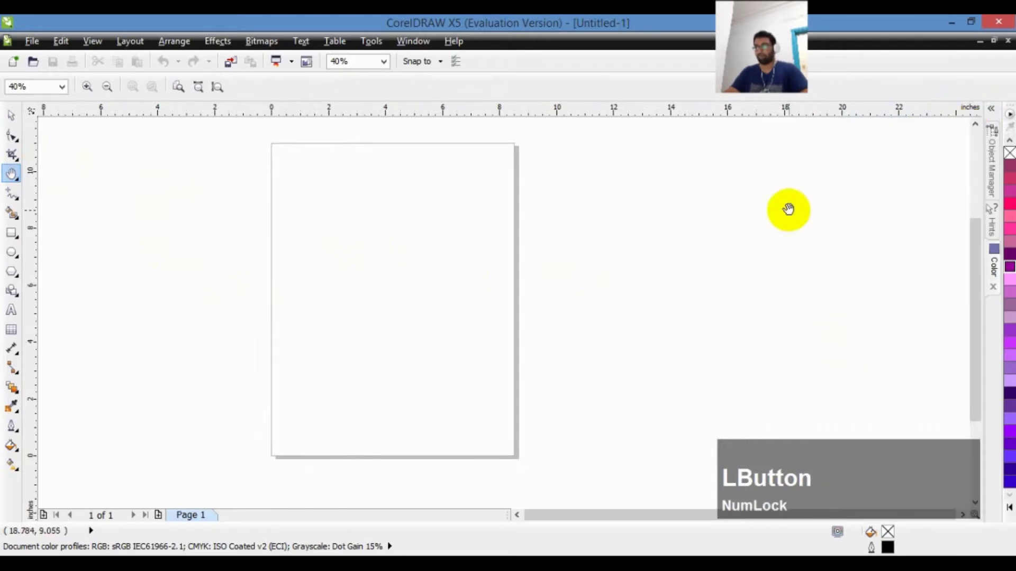
drag(320, 257, 307, 291)
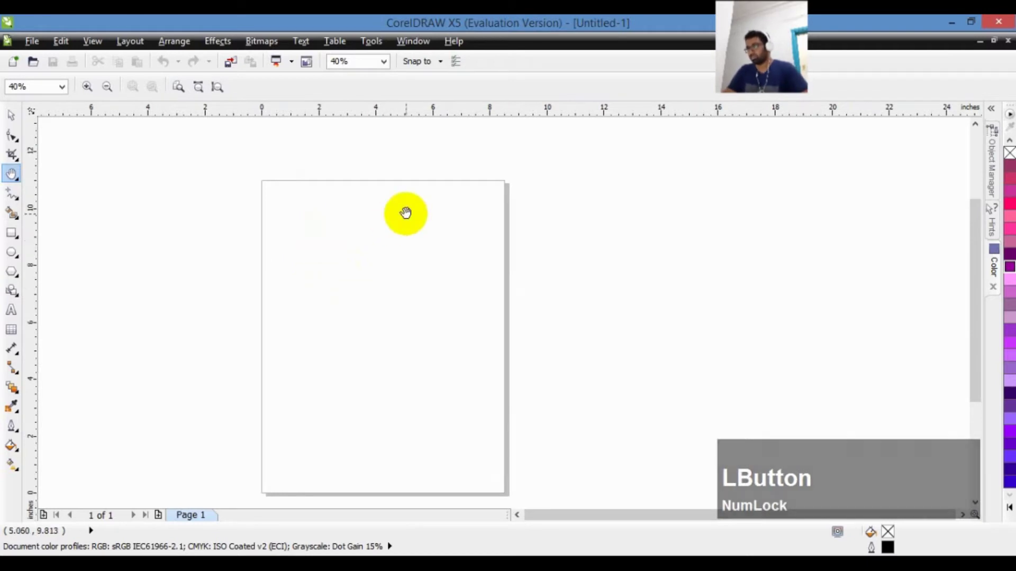
- Import the image "logo for youtube-01" and place it about 1.96 inches wide in the page's upper-left corner
click(11, 232)
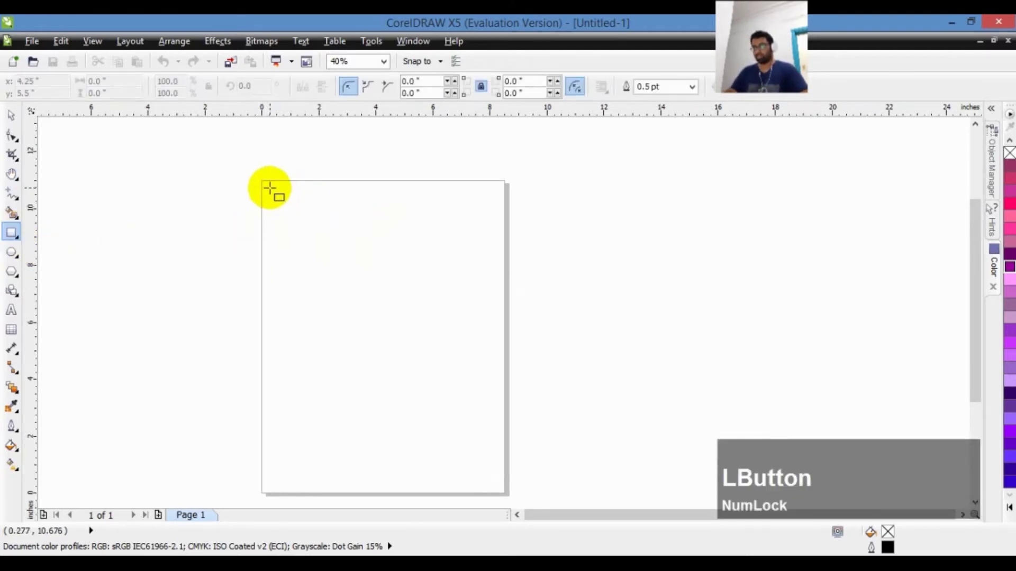
key(ctrl+i)
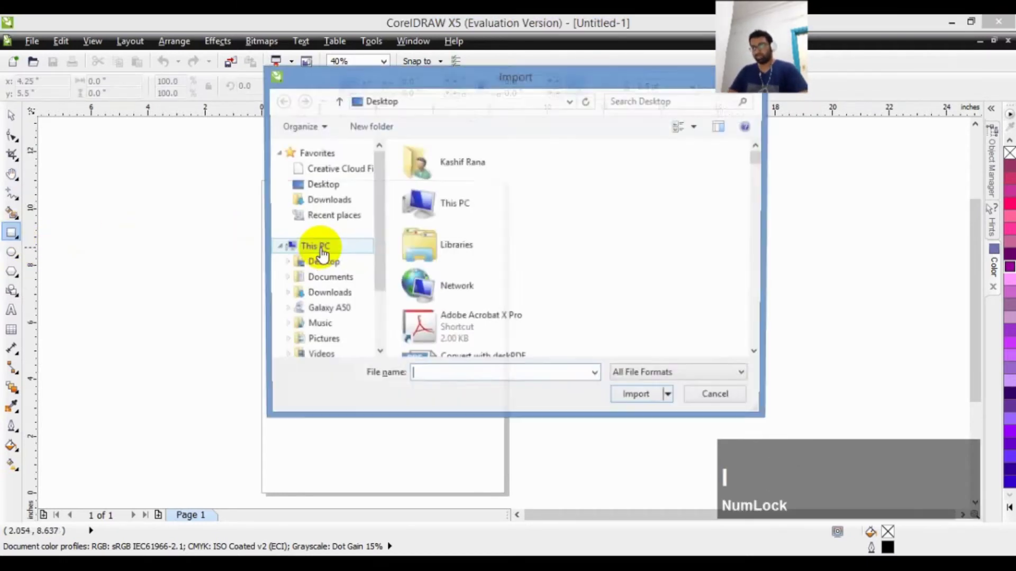
text(logo for youtube-01)
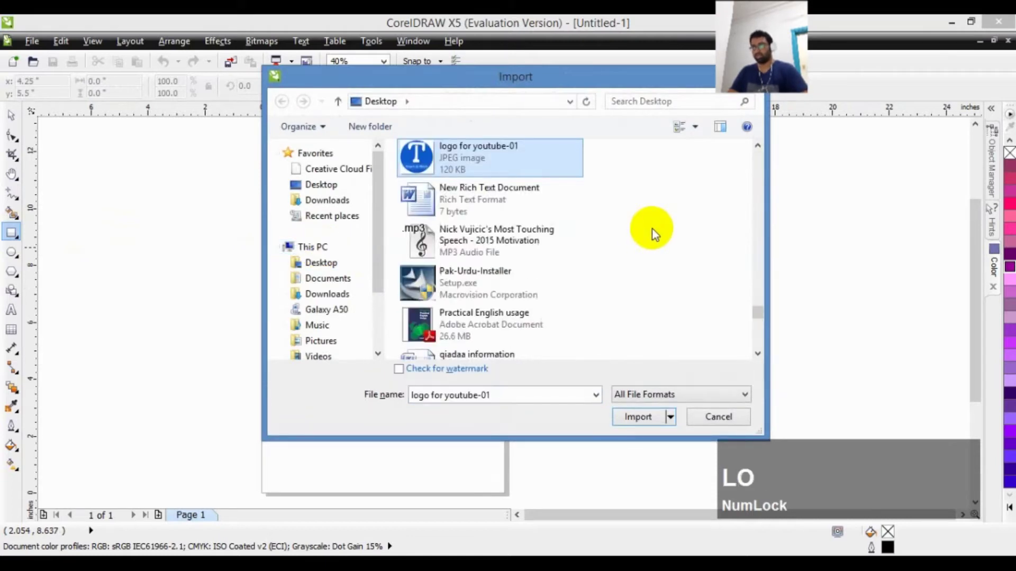
key(Return)
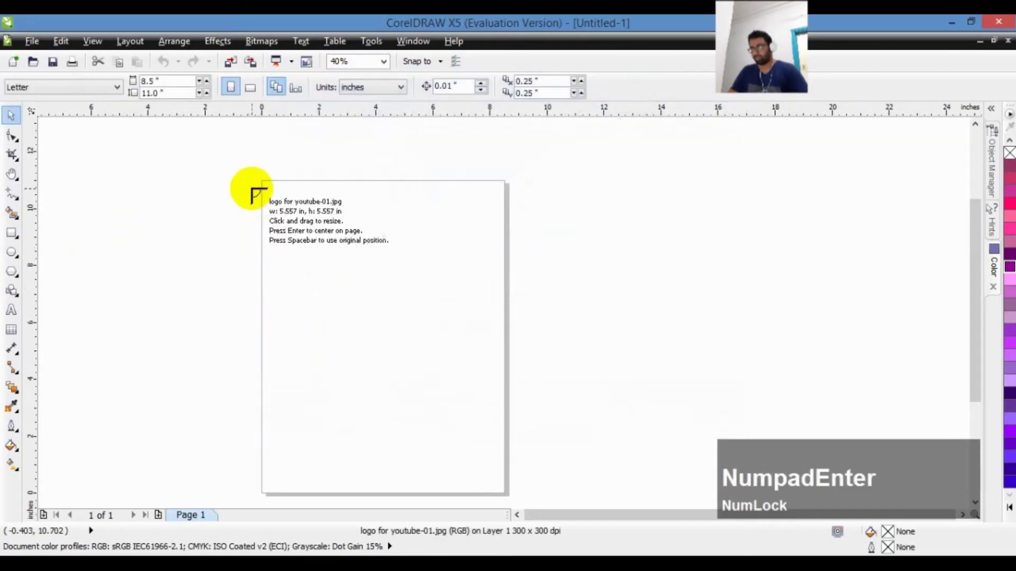
drag(266, 186, 320, 231)
click(84, 156)
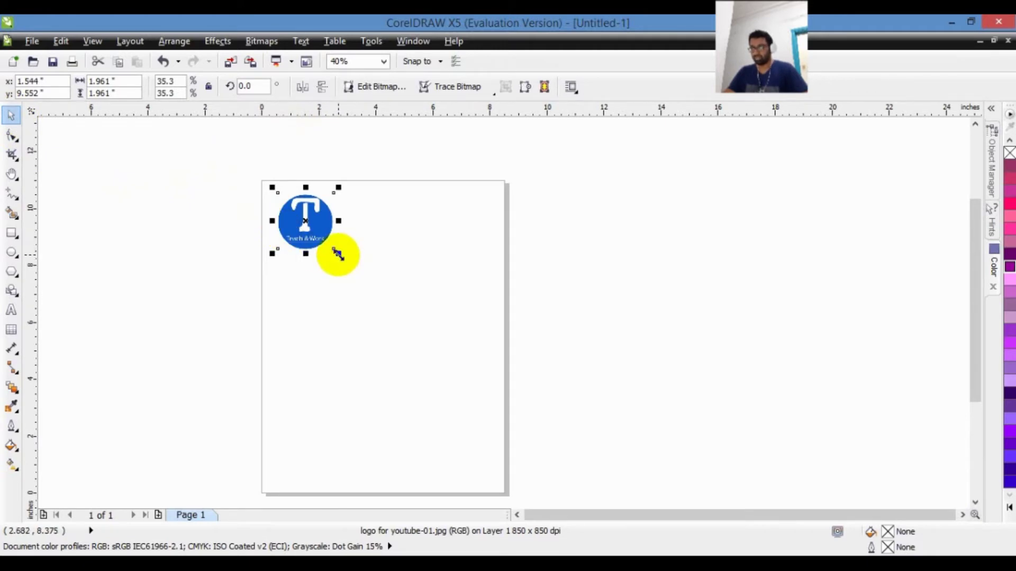
- Enlarge the logo proportionally to about 7.5 inches wide, centre it roughly on the page, and deselect it
drag(337, 254, 495, 415)
drag(411, 282, 406, 302)
click(580, 279)
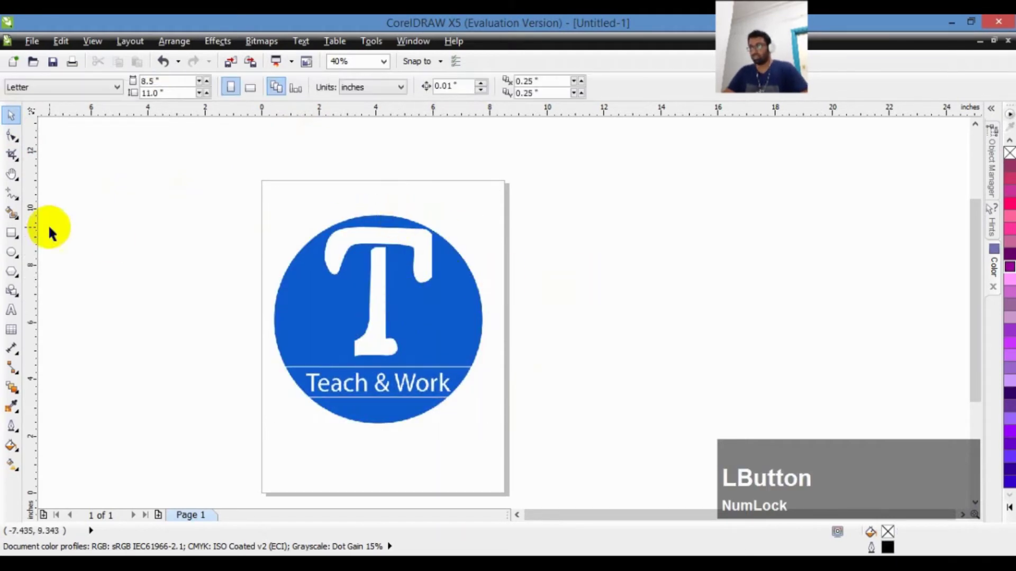
- Rotate the logo freehand about 90 degrees counterclockwise around its centre, and undo the rotation
click(404, 299)
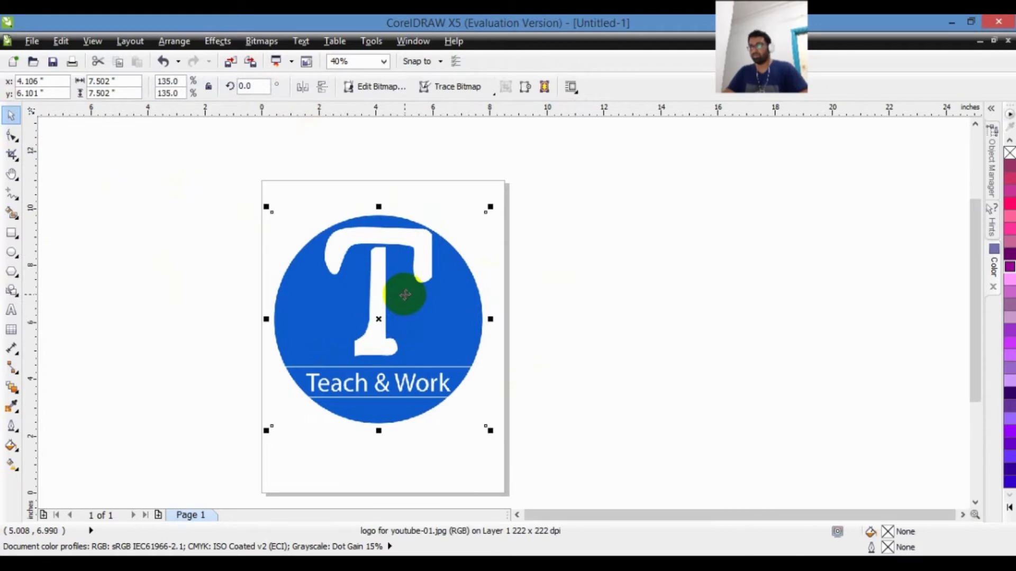
click(384, 319)
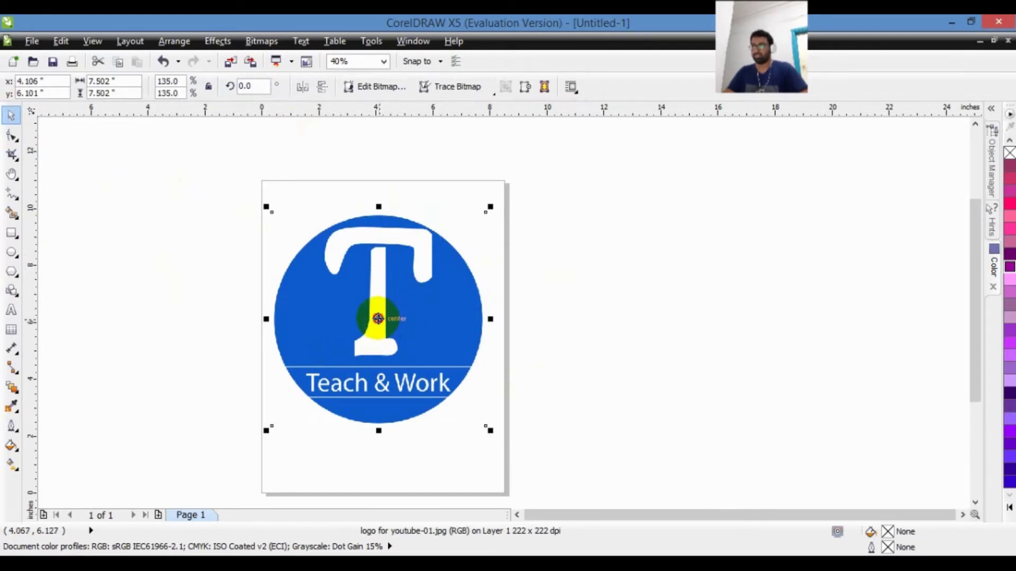
click(378, 319)
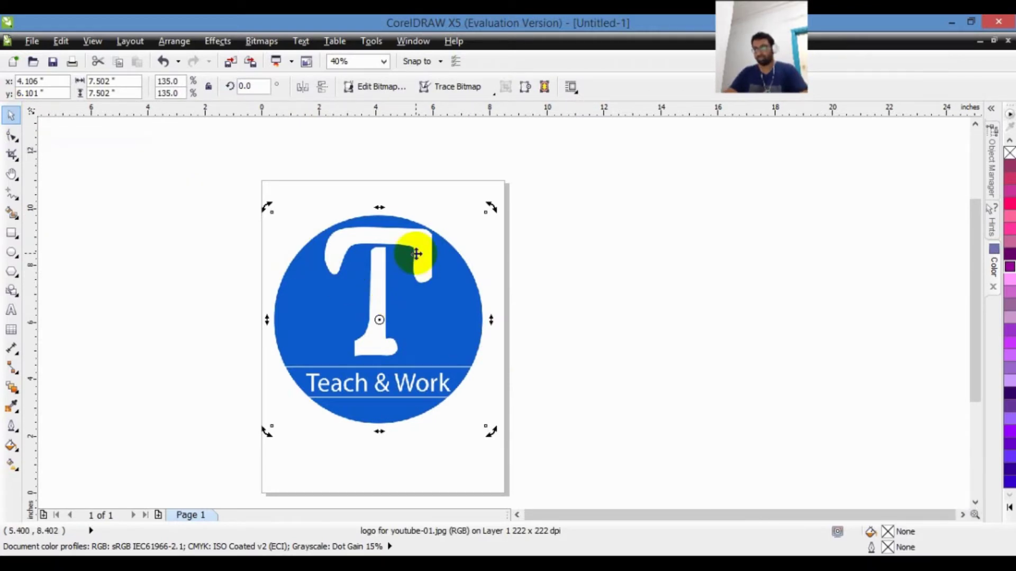
click(410, 289)
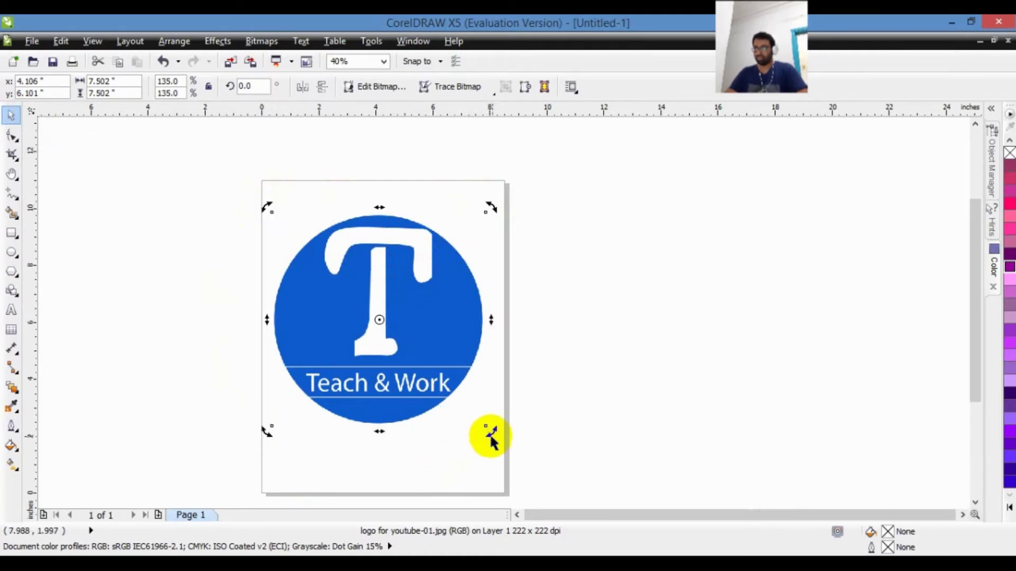
drag(492, 208, 254, 198)
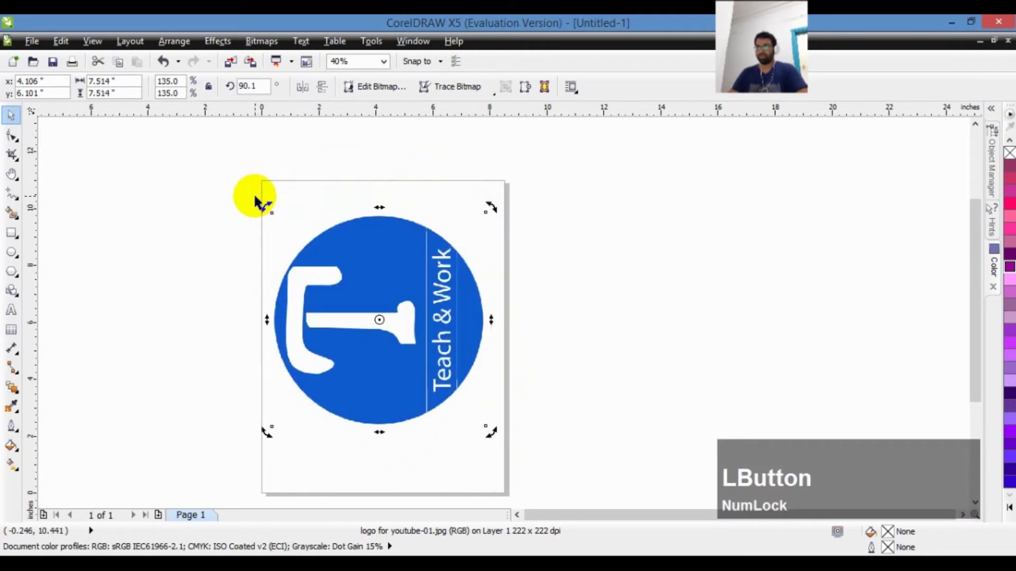
key(ctrl+z)
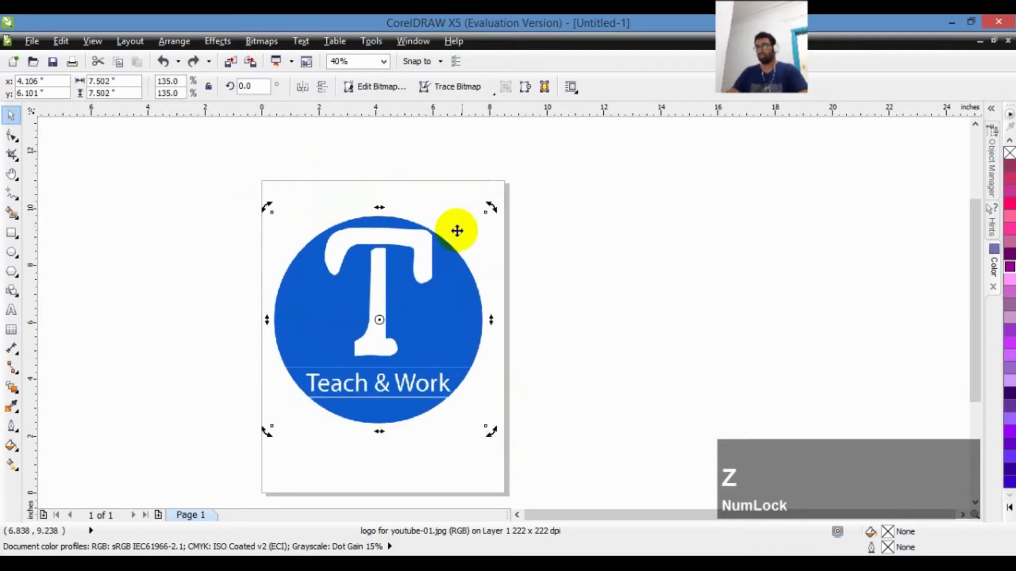
- Rotate the logo 90 degrees counterclockwise with the angle constrained to fixed increments, and undo the rotation
drag(492, 208, 472, 186)
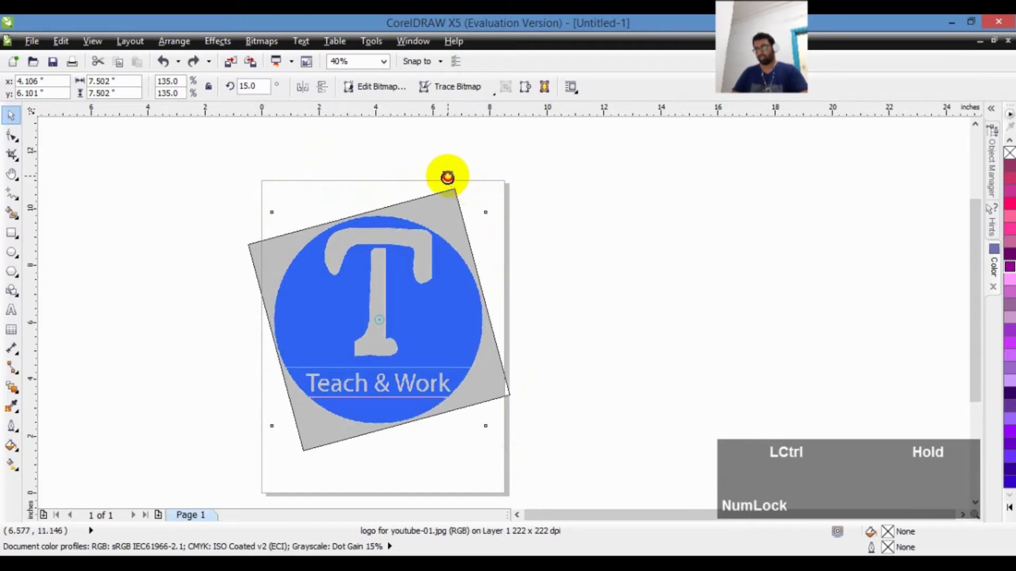
drag(447, 178, 209, 333)
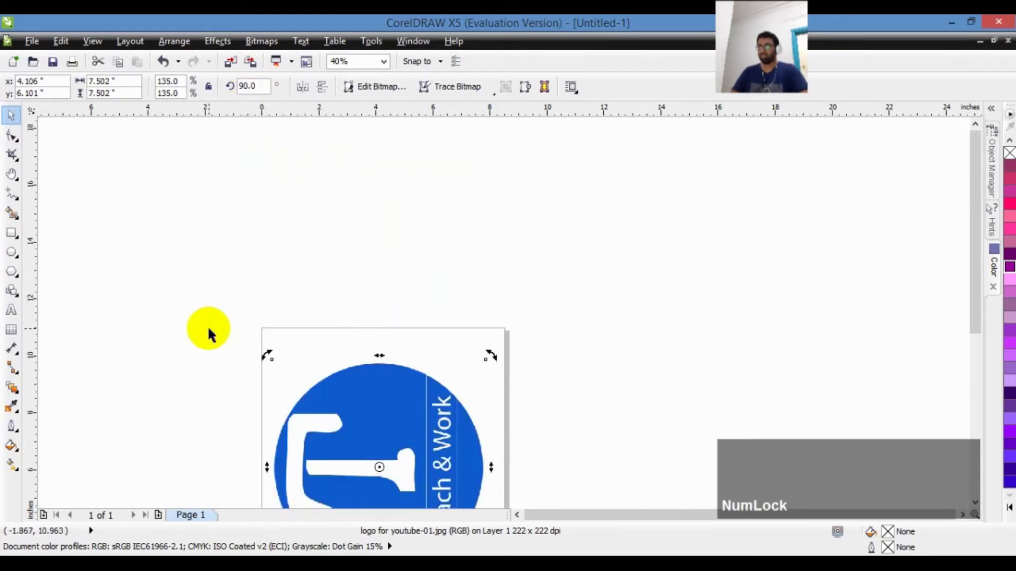
key(ctrl+z)
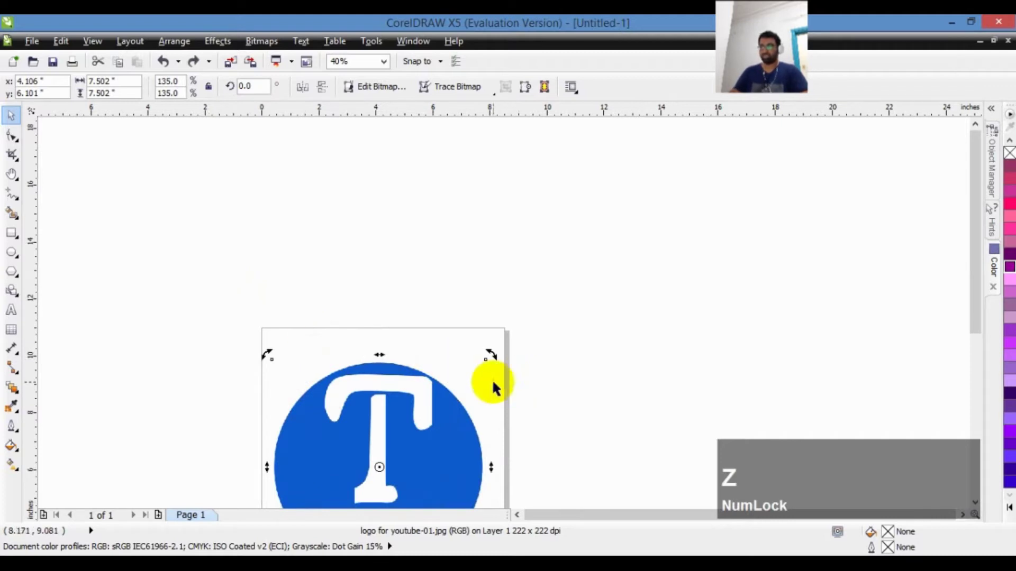
- Set the logo's angle of rotation to exactly 90 degrees, and undo the rotation
key(h)
drag(454, 435, 470, 279)
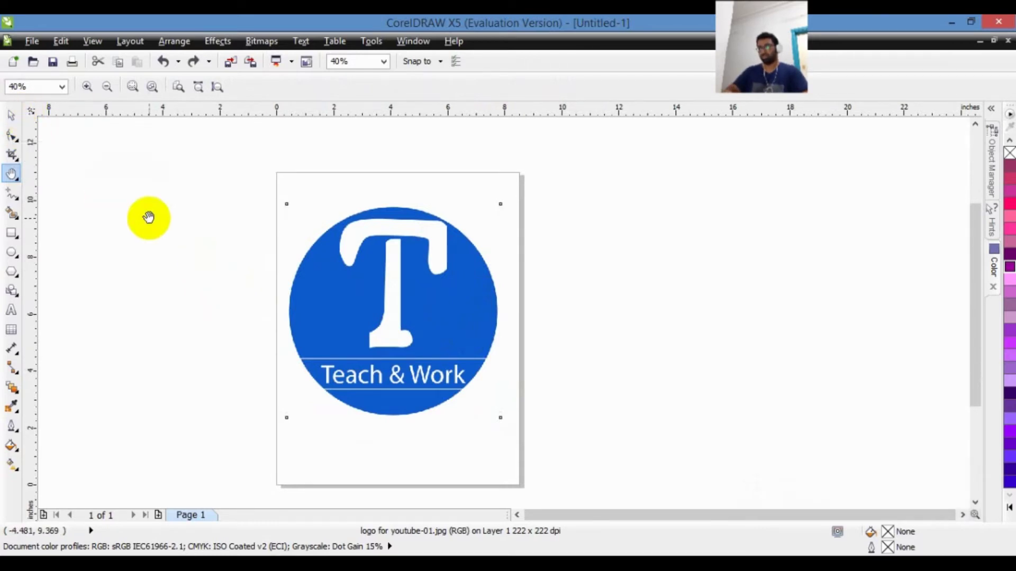
key(ctrl)
key(ctrl+space)
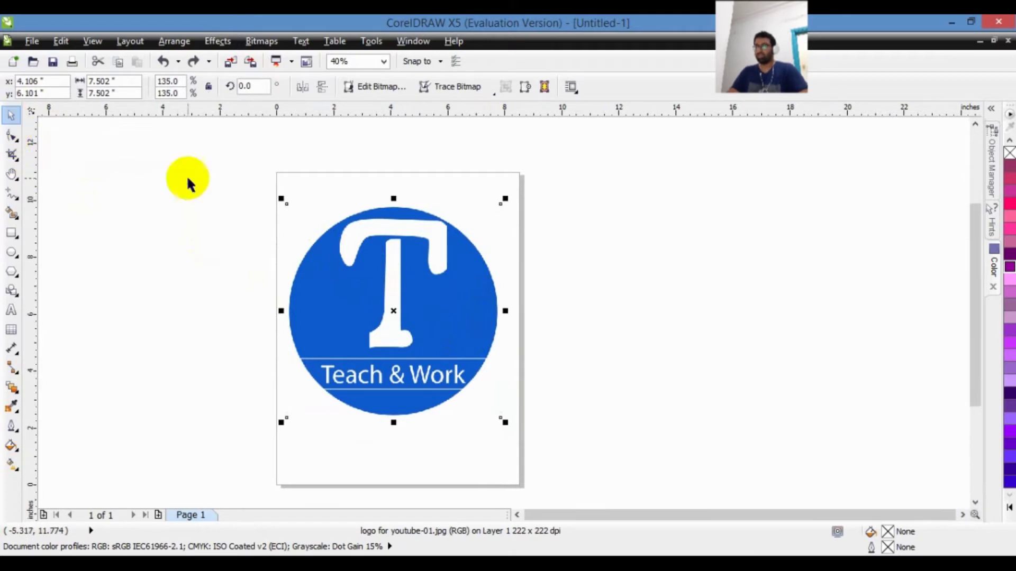
mouse_move(430, 302)
mouse_down()
mouse_move(465, 307)
mouse_move(429, 312)
mouse_up()
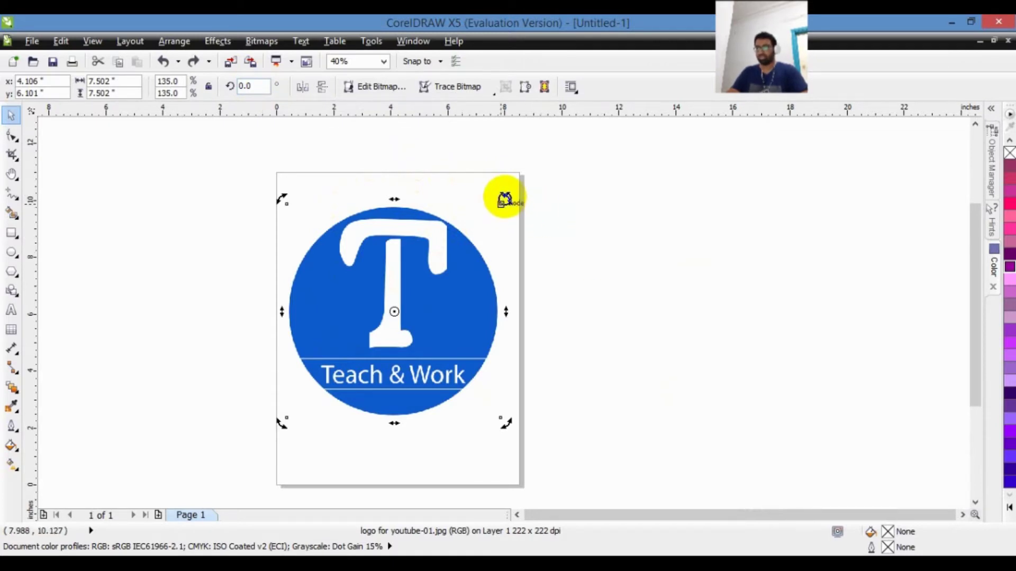
click(254, 86)
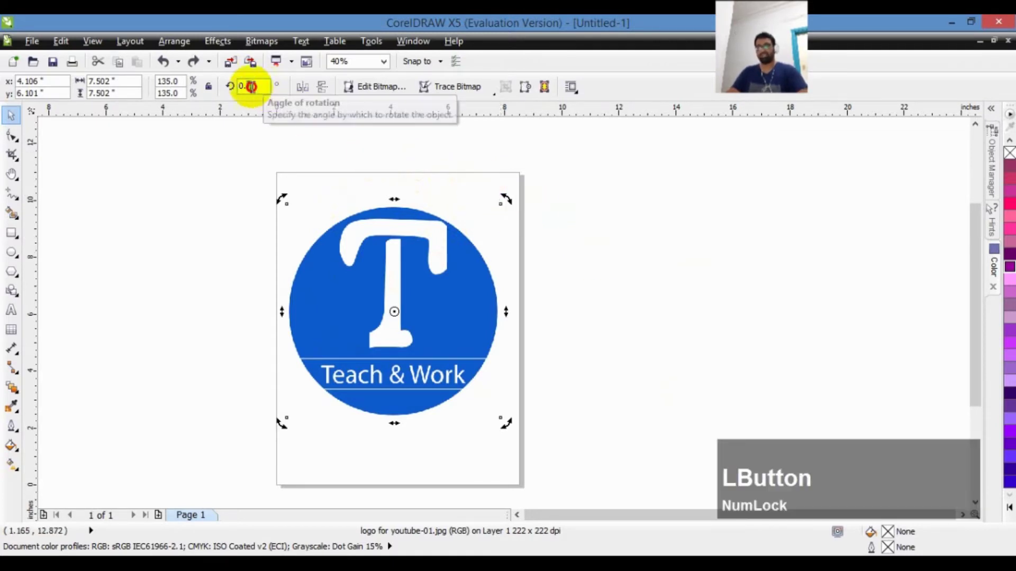
text(90)
key(Return)
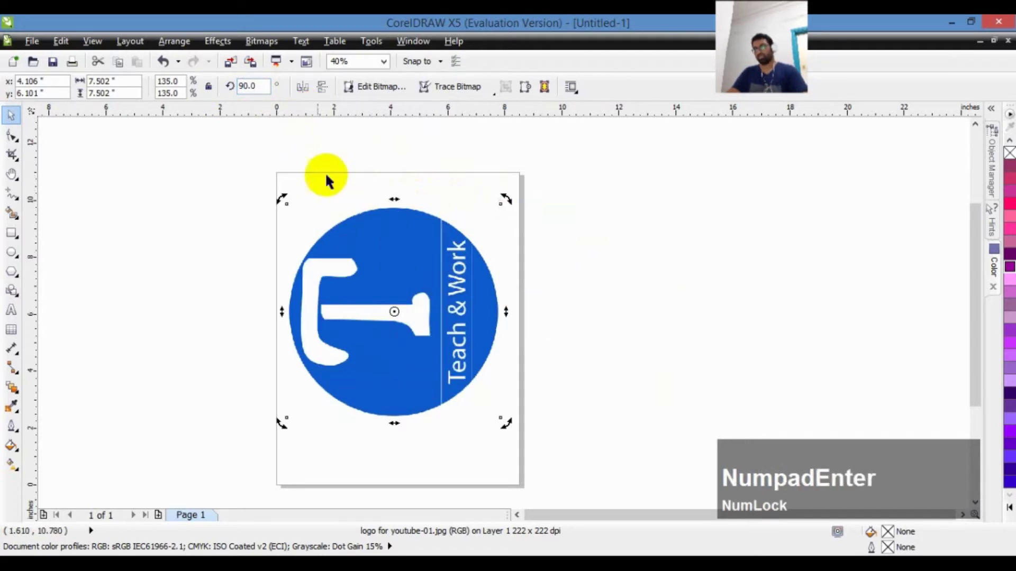
key(ctrl+z)
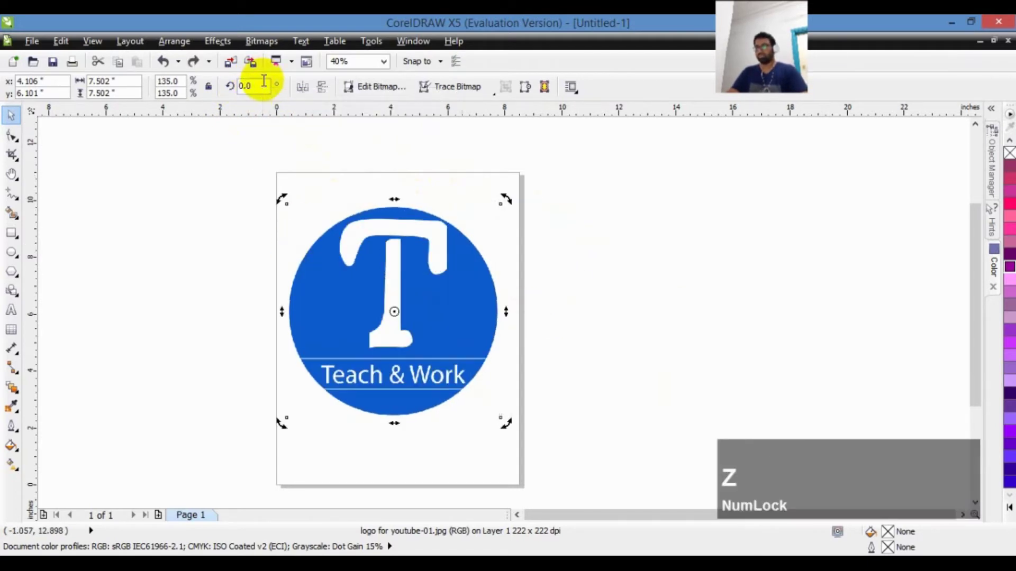
- Shrink the logo proportionally to about 2.16 inches wide and move it into the page's upper-left corner
click(390, 266)
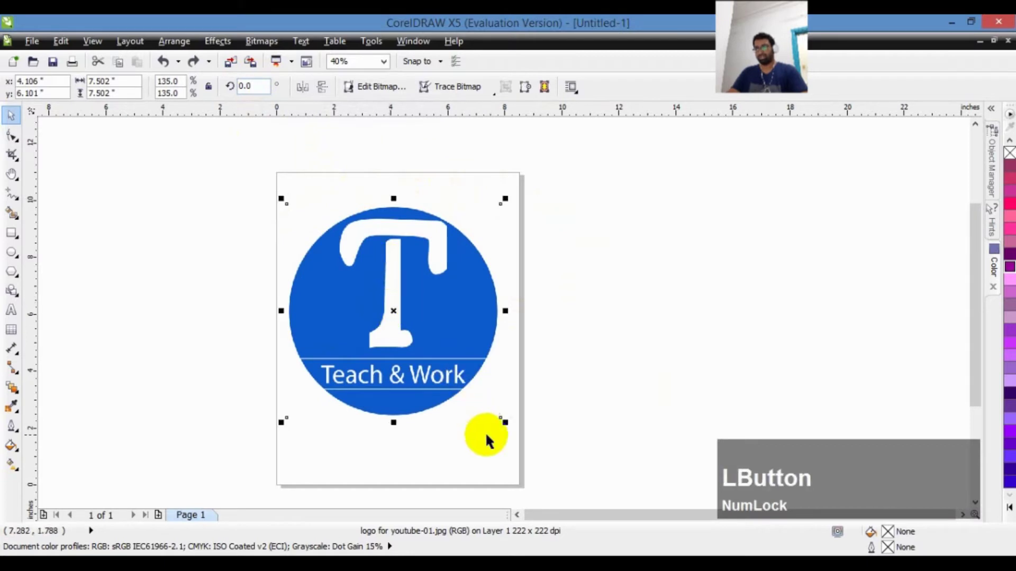
drag(503, 421, 397, 273)
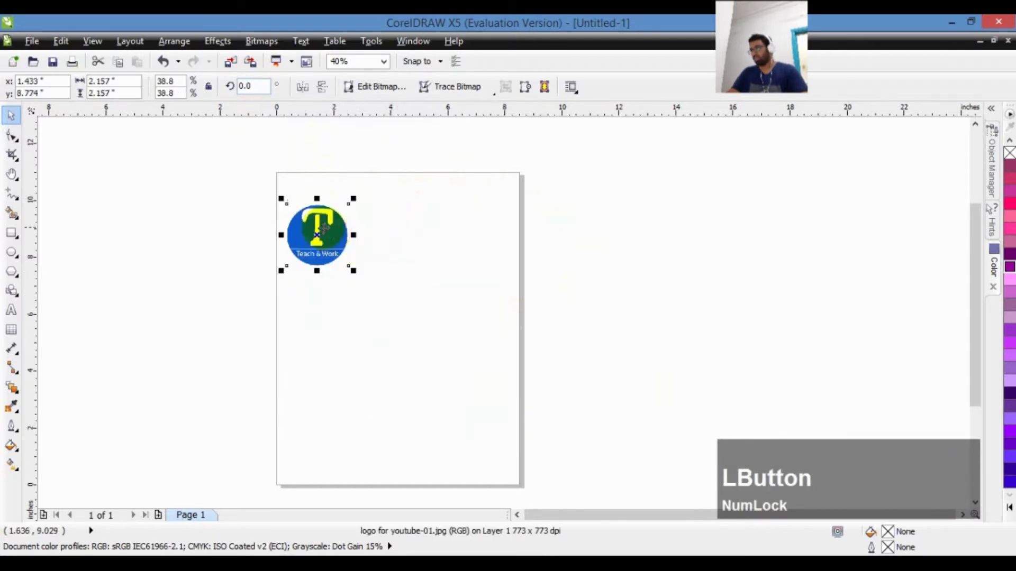
drag(325, 235, 327, 214)
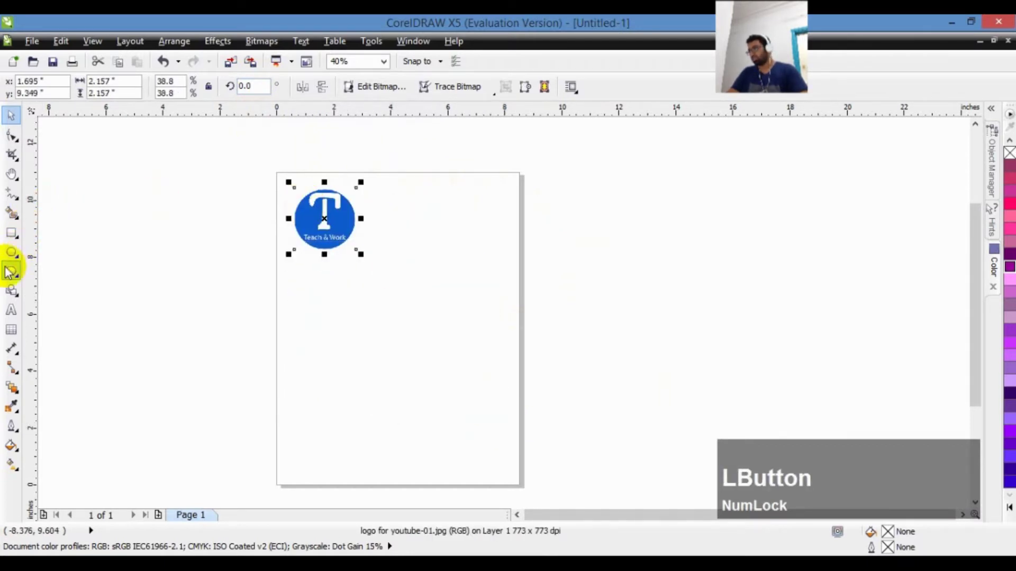
- Draw a rectangle about 2.88 by 2.67 inches below the logo and a circle about 1.52 inches wide in its lower-left part
click(11, 233)
drag(293, 271, 375, 348)
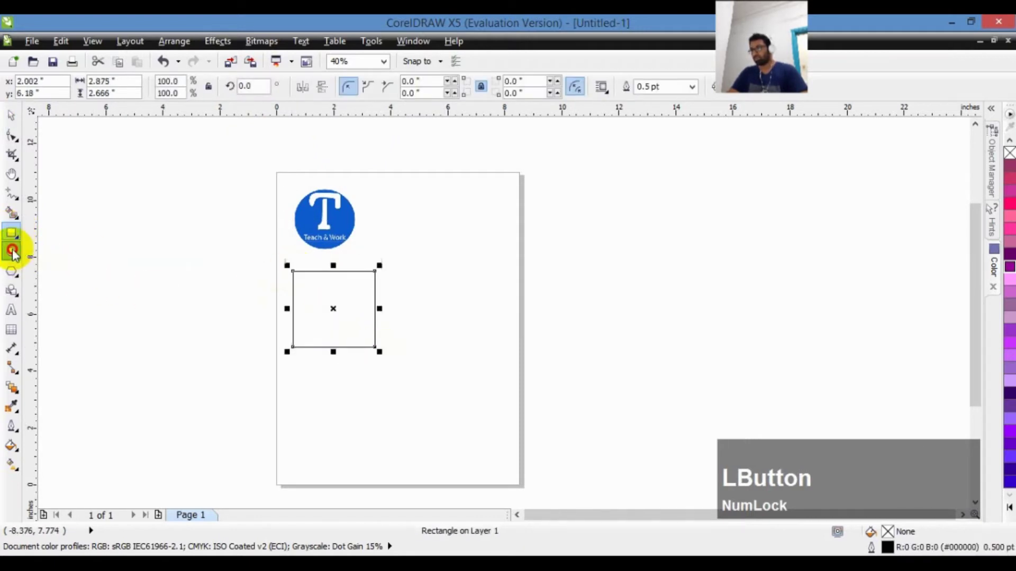
drag(11, 252, 68, 251)
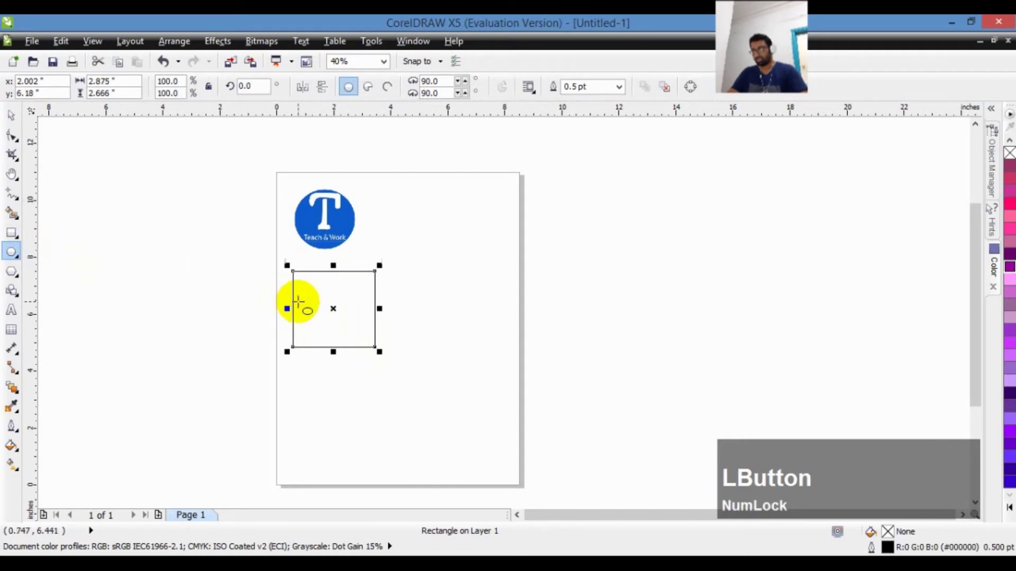
drag(296, 299, 339, 339)
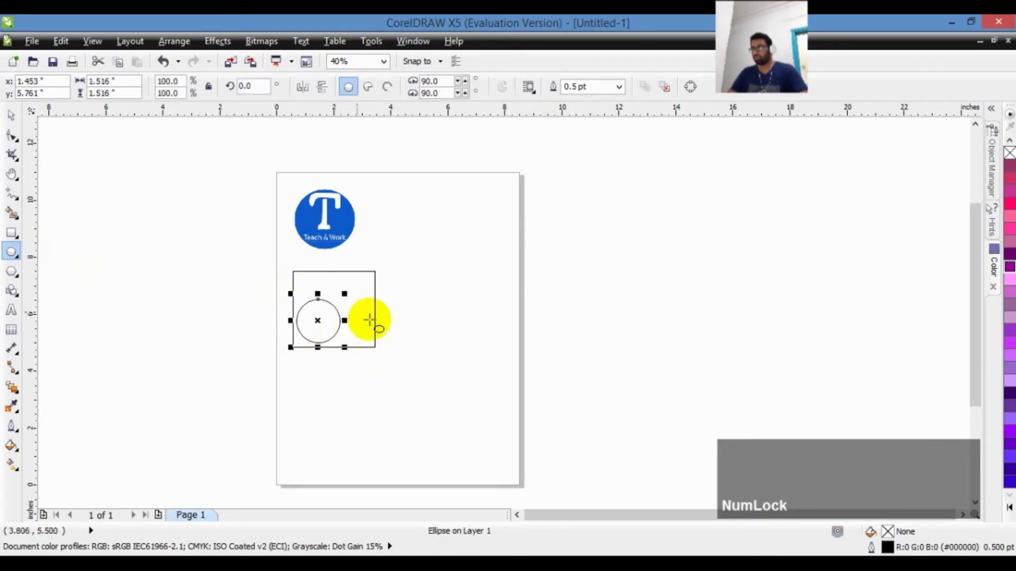
- Fill the circle with light purple and the rectangle behind it with the stronger purple #CC66CC
click(11, 115)
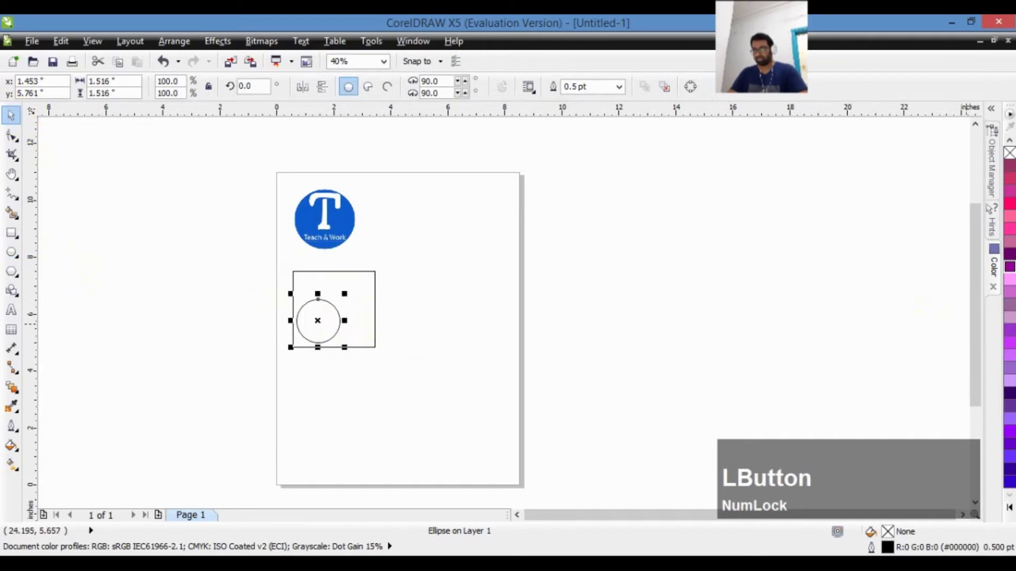
click(1009, 319)
click(374, 306)
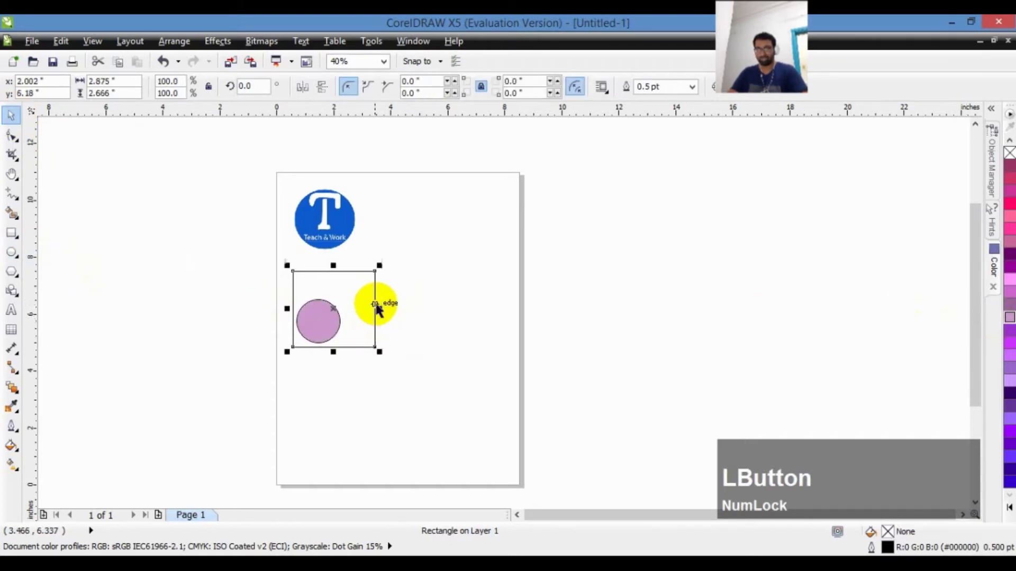
click(1009, 292)
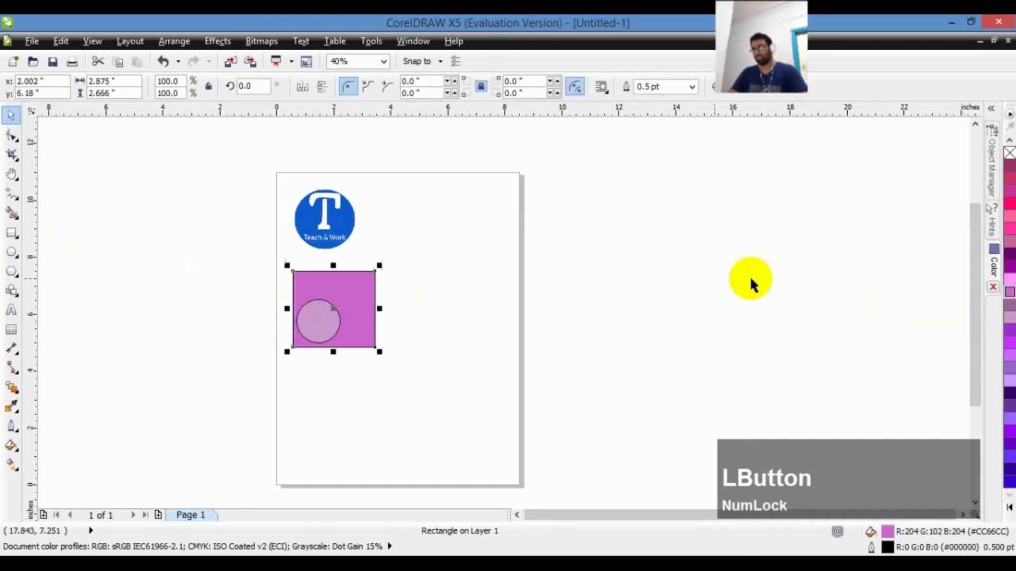
- Select the rectangle and circle together and place a copy of both about 2.9 inches directly below the originals
click(405, 273)
drag(406, 273, 271, 360)
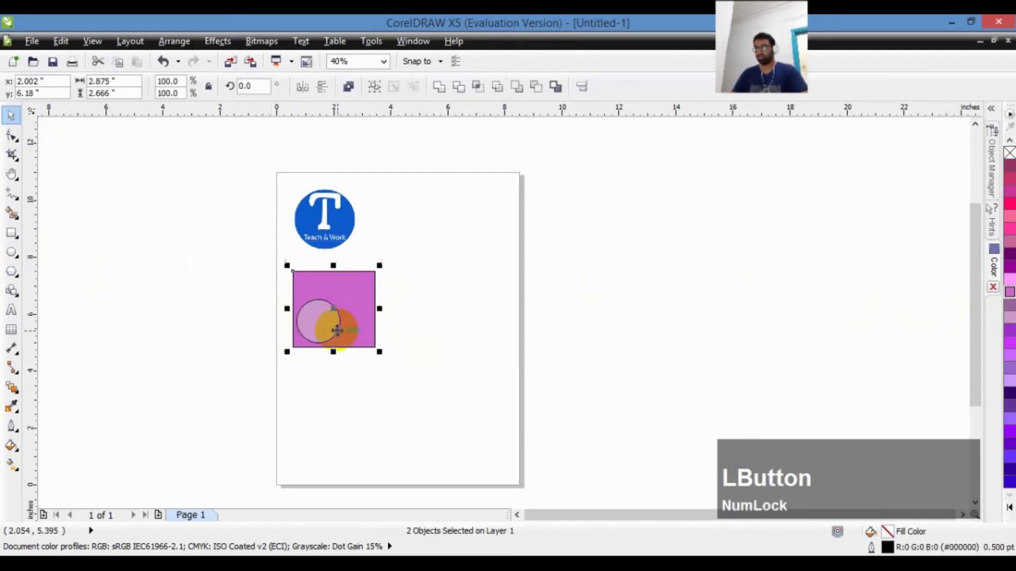
drag(341, 318, 349, 373)
key(ctrl+z)
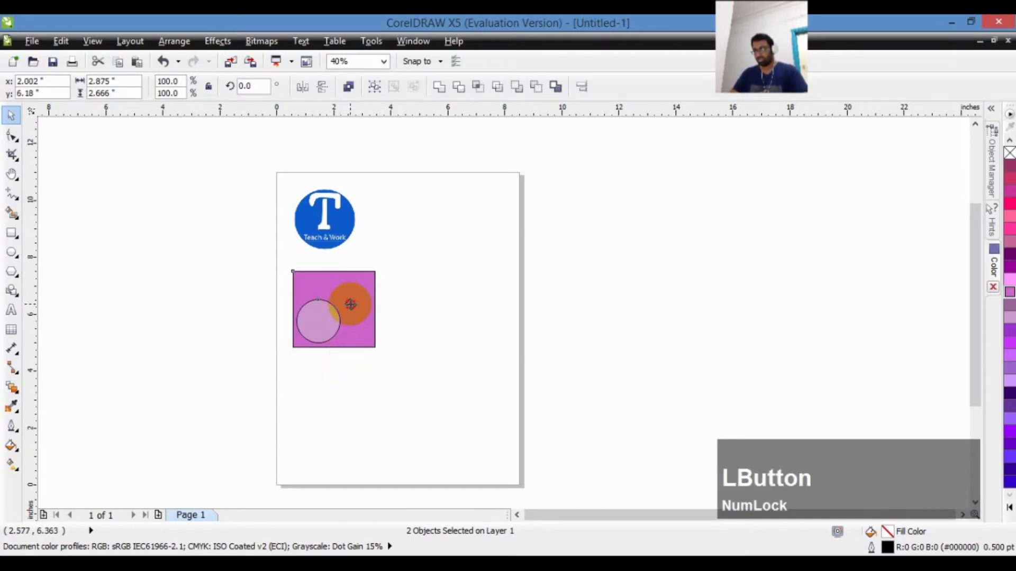
drag(350, 304, 341, 388)
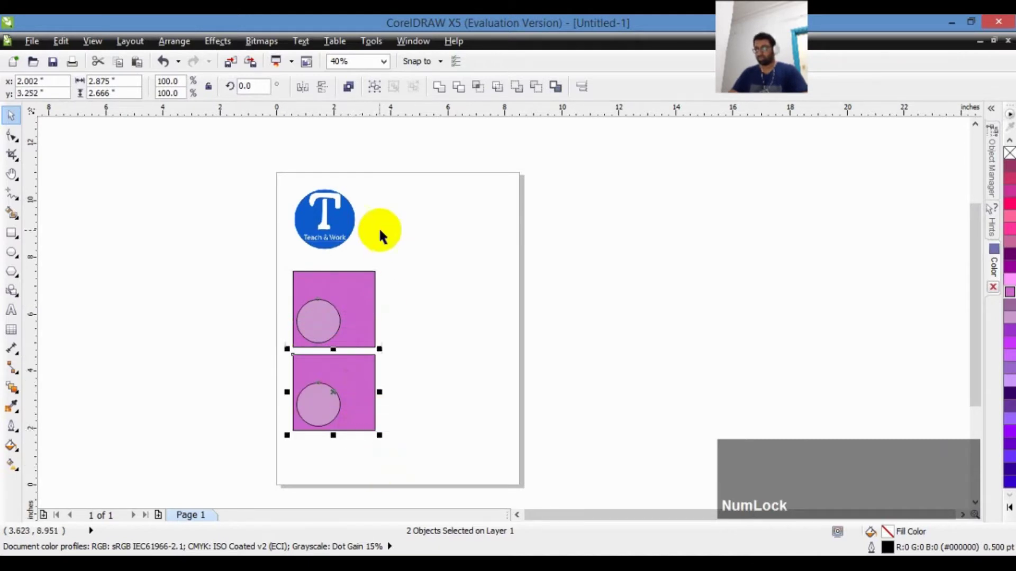
- Move the logo off the page to its left and shift both rectangle-and-circle pairs up towards the page's top edge
click(324, 246)
drag(324, 244, 220, 222)
drag(274, 248, 376, 449)
- Copy and paste the lower rectangle-and-circle pair and place the third pair directly below it
drag(363, 386, 272, 358)
click(392, 290)
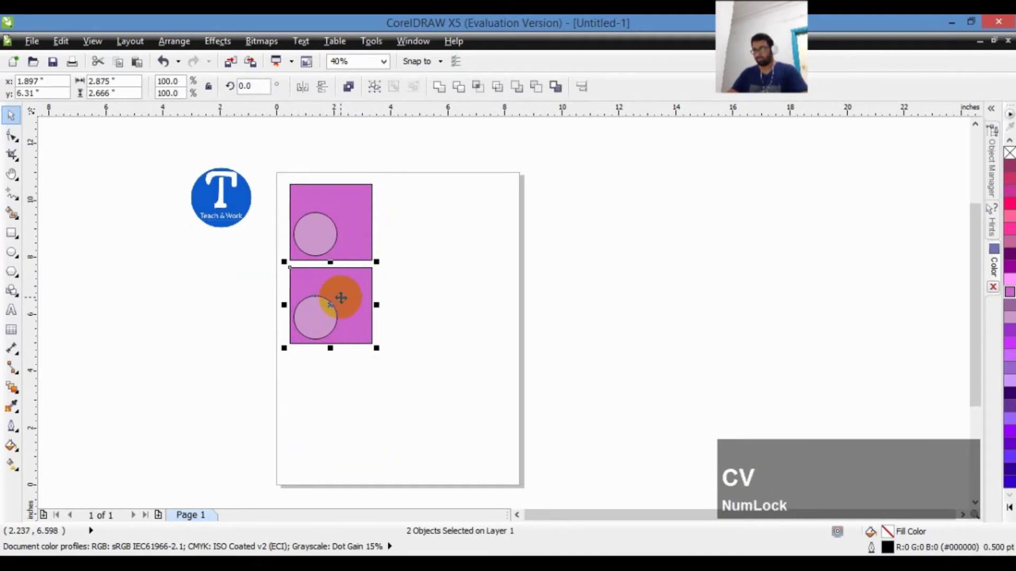
drag(344, 296, 347, 382)
click(405, 288)
- Select the topmost rectangle-and-circle pair and set its angle of rotation to 45 degrees
drag(286, 248, 272, 249)
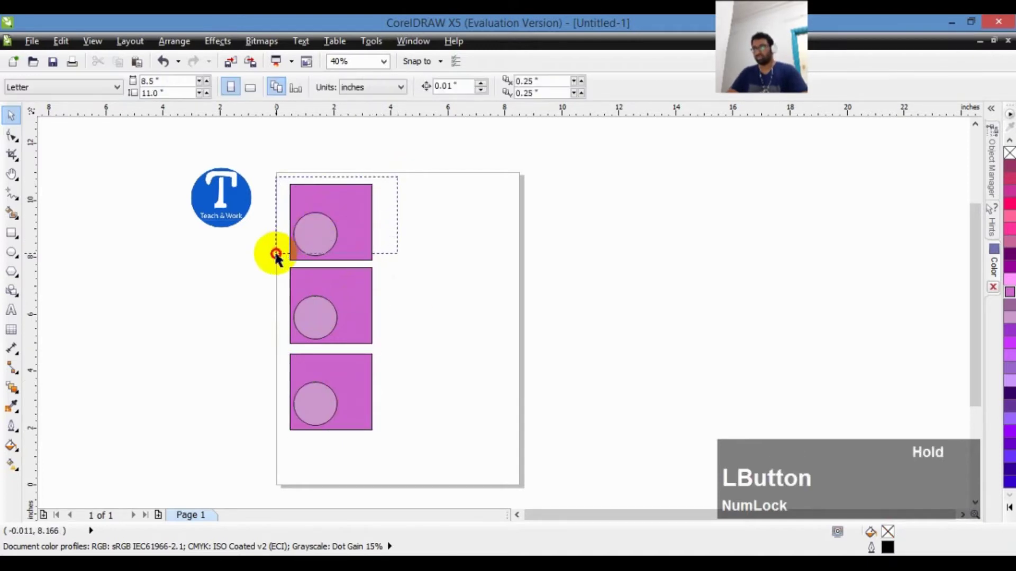
drag(271, 171, 417, 259)
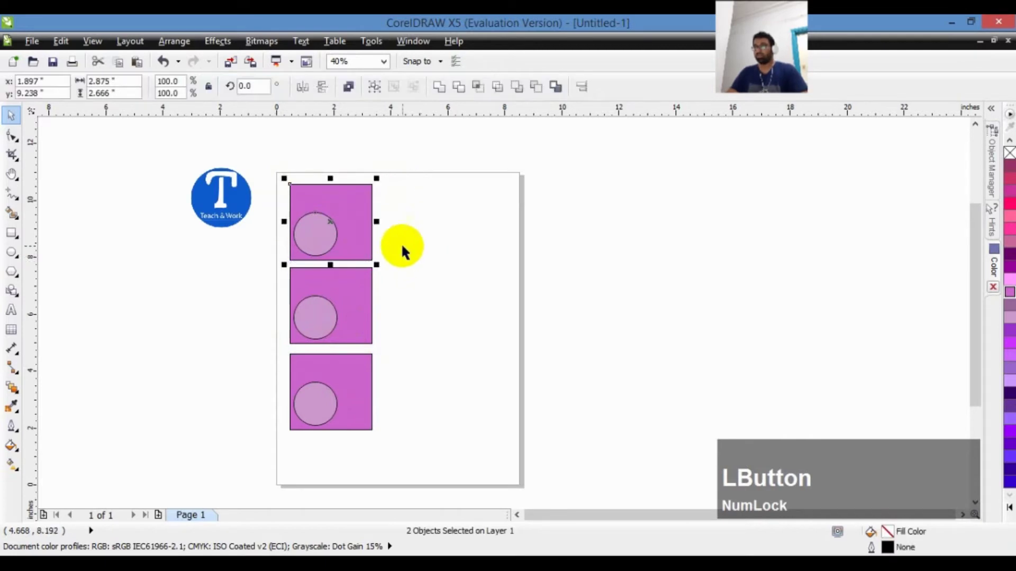
click(265, 85)
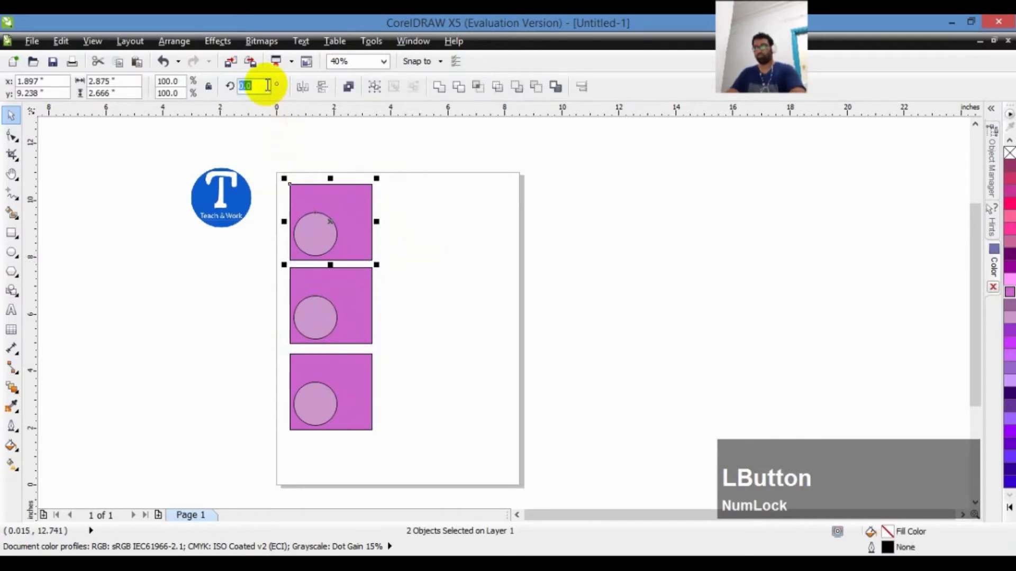
text(4)
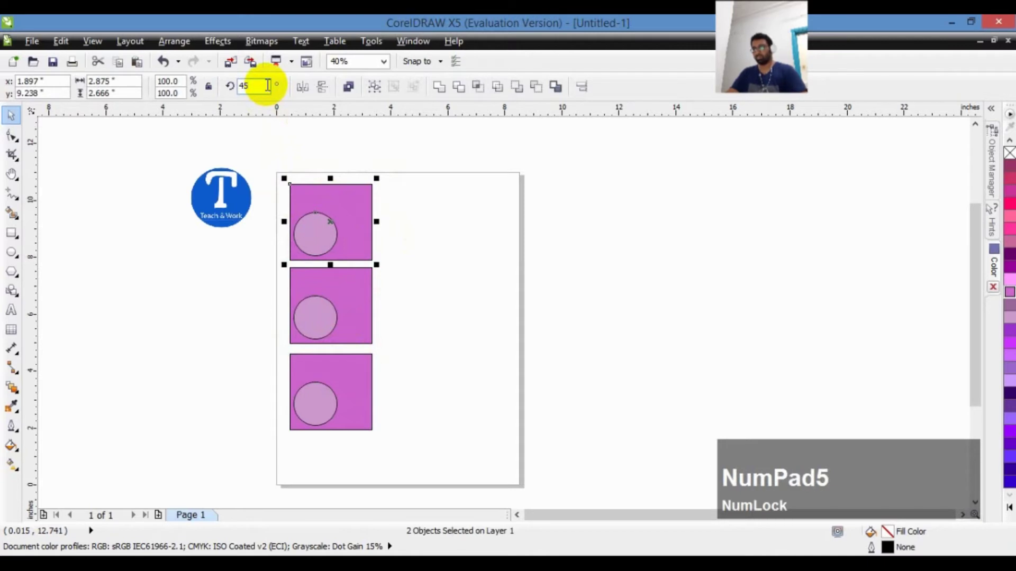
text(5)
key(Return)
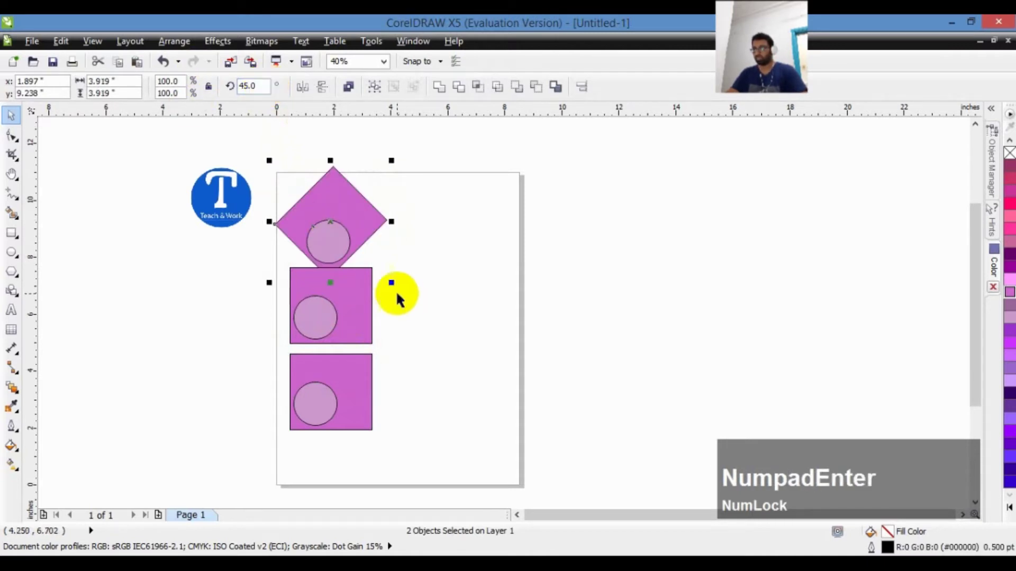
- Set the middle pair's angle of rotation to exactly 90 degrees, and undo the rotation
click(382, 304)
drag(284, 349, 399, 265)
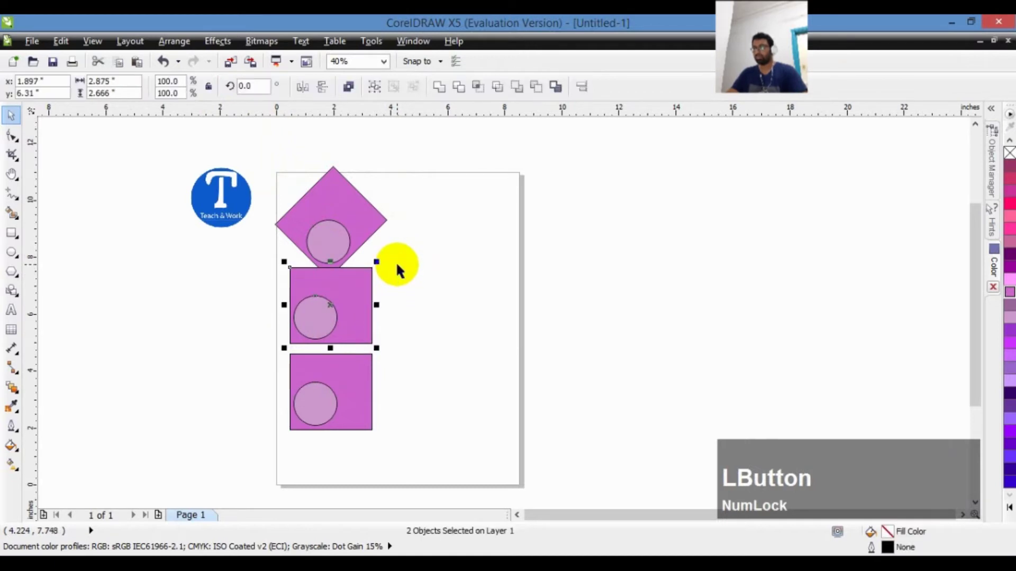
drag(271, 88, 233, 84)
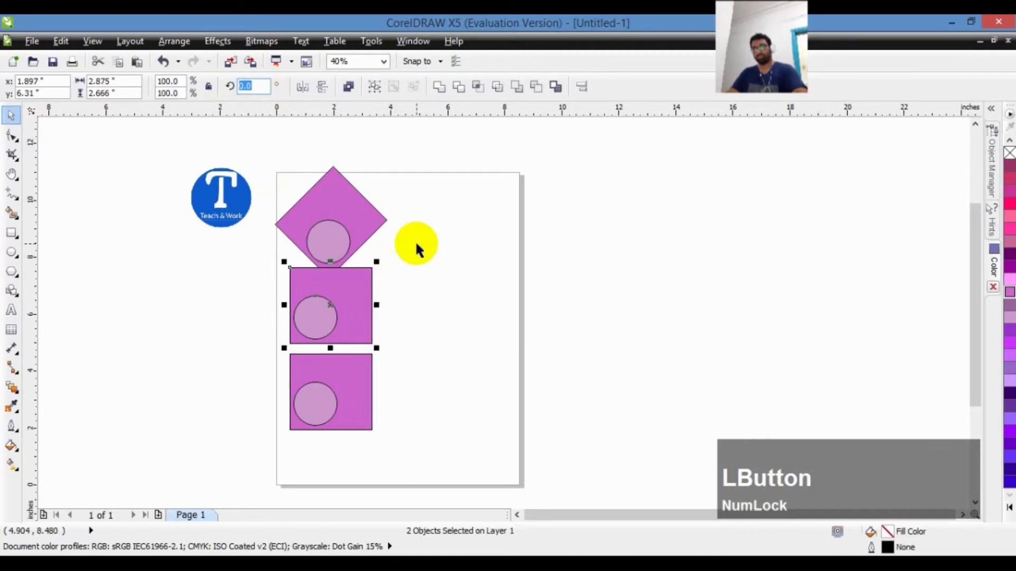
text(90)
key(Return)
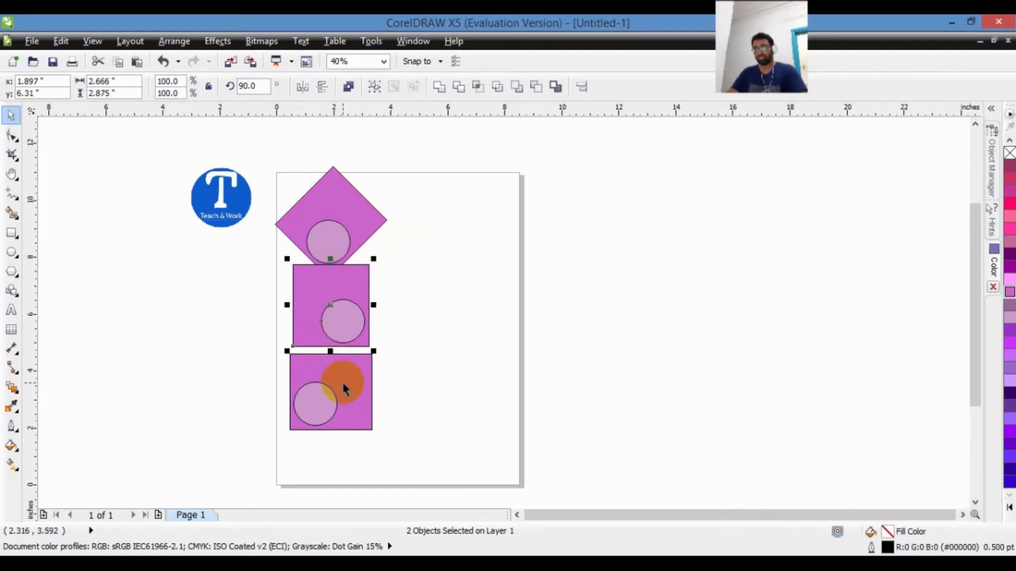
key(ctrl+z)
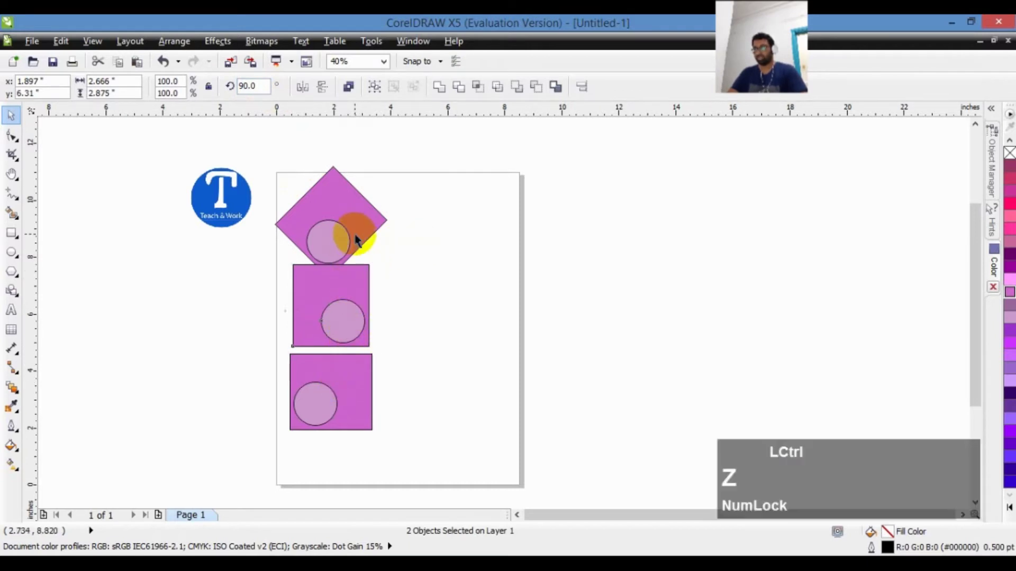
- Rotate the middle pair by hand in constrained angle increments to 90 degrees and deselect it
click(347, 299)
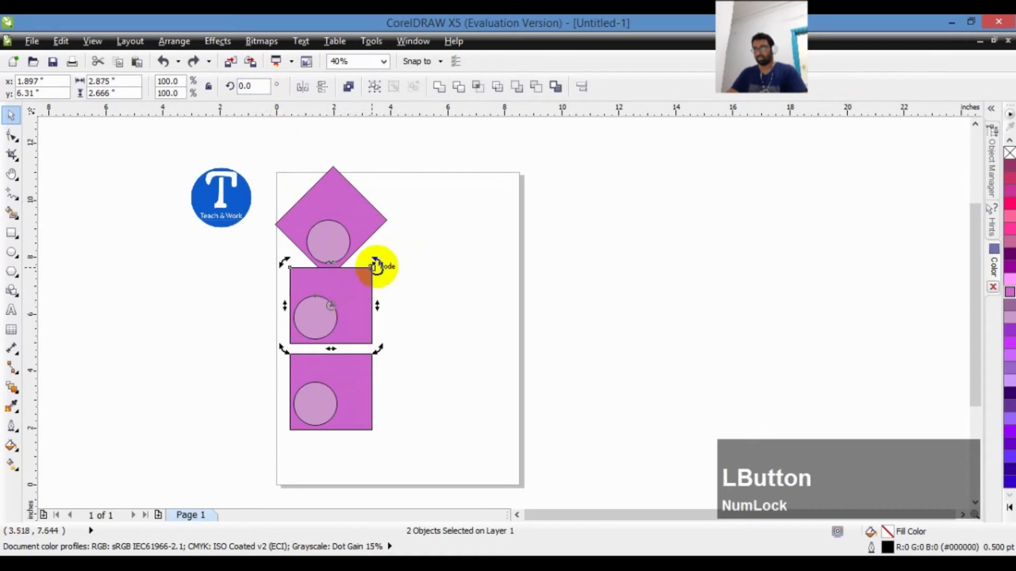
drag(378, 263, 291, 244)
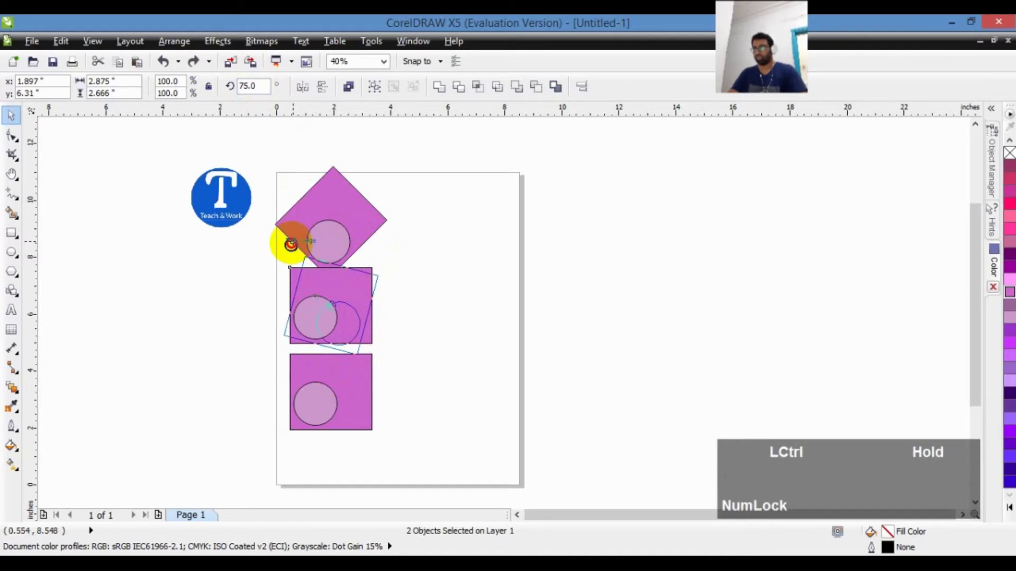
drag(290, 244, 276, 245)
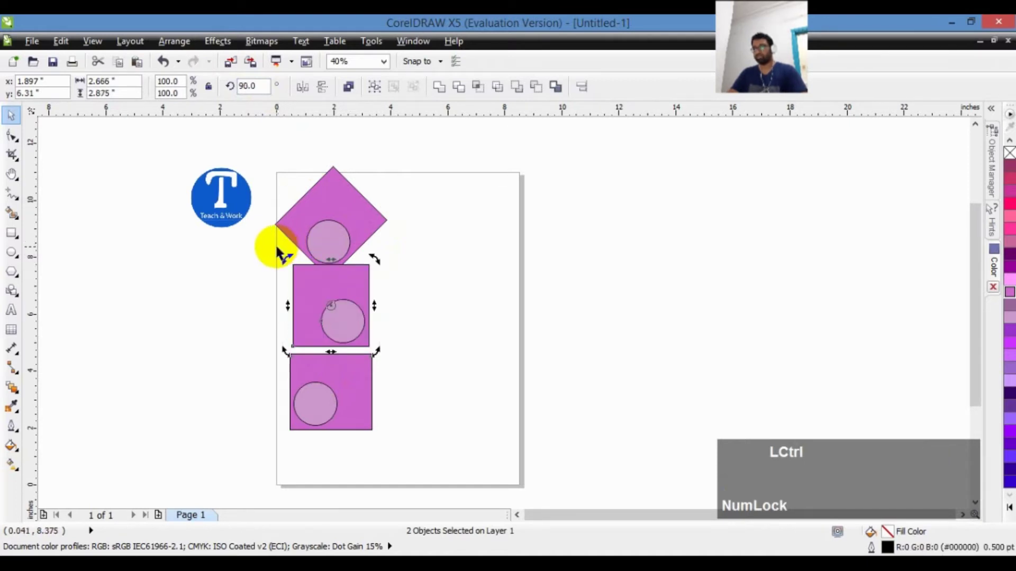
click(271, 376)
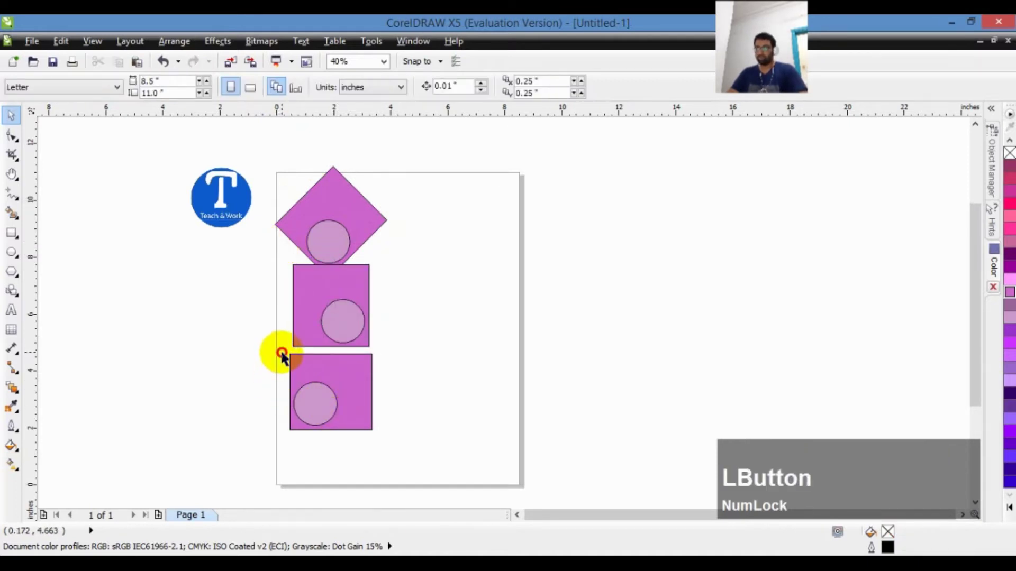
- Rotate the bottom pair by hand in constrained increments to 180 degrees, and undo the rotation
drag(279, 353, 395, 428)
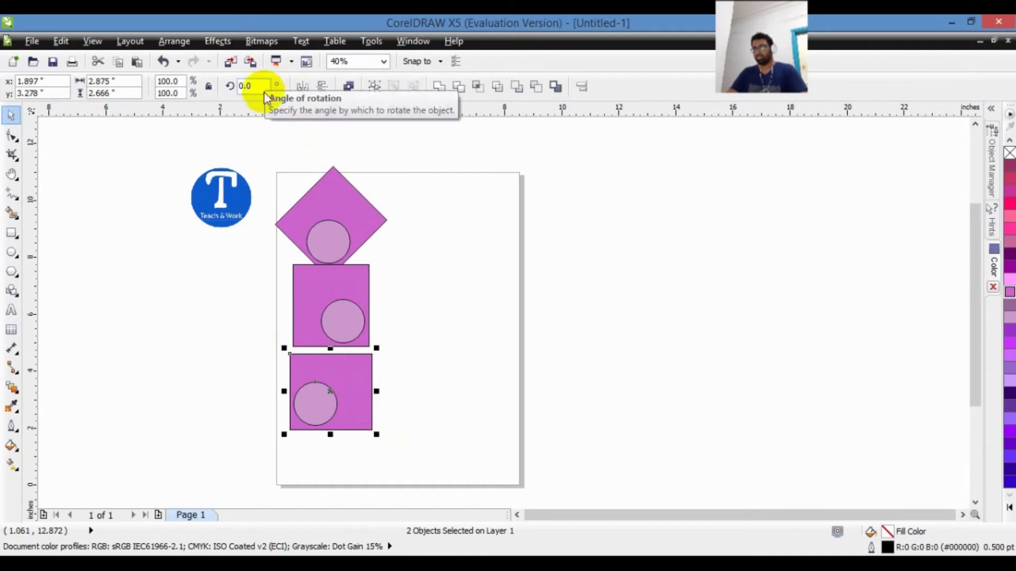
click(356, 382)
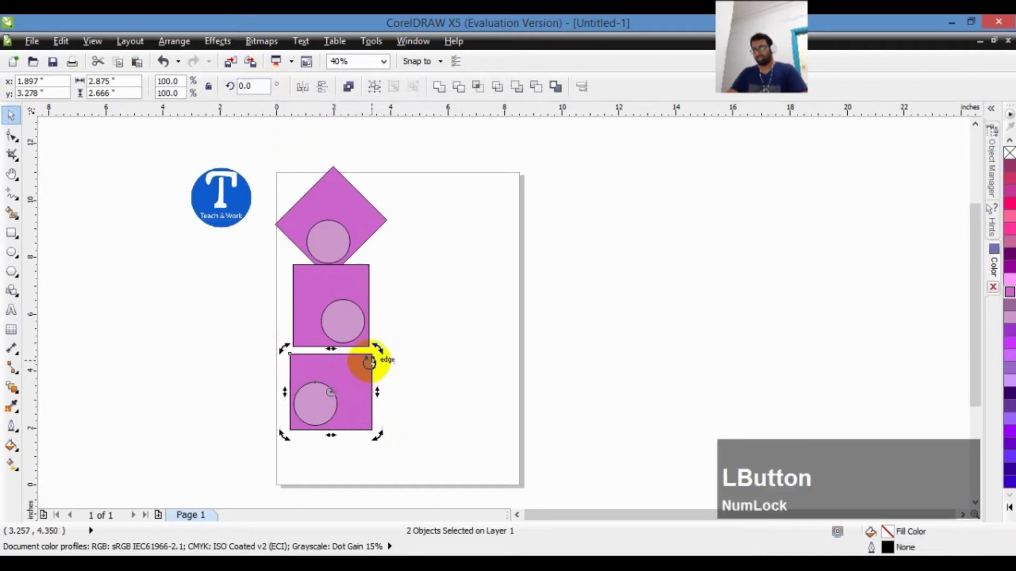
drag(378, 351, 260, 456)
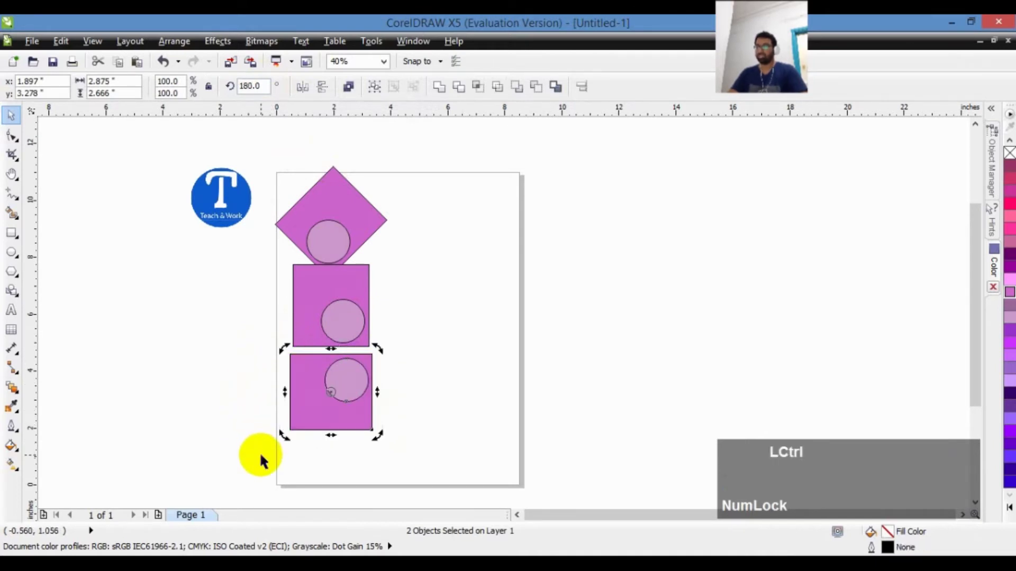
key(ctrl+z)
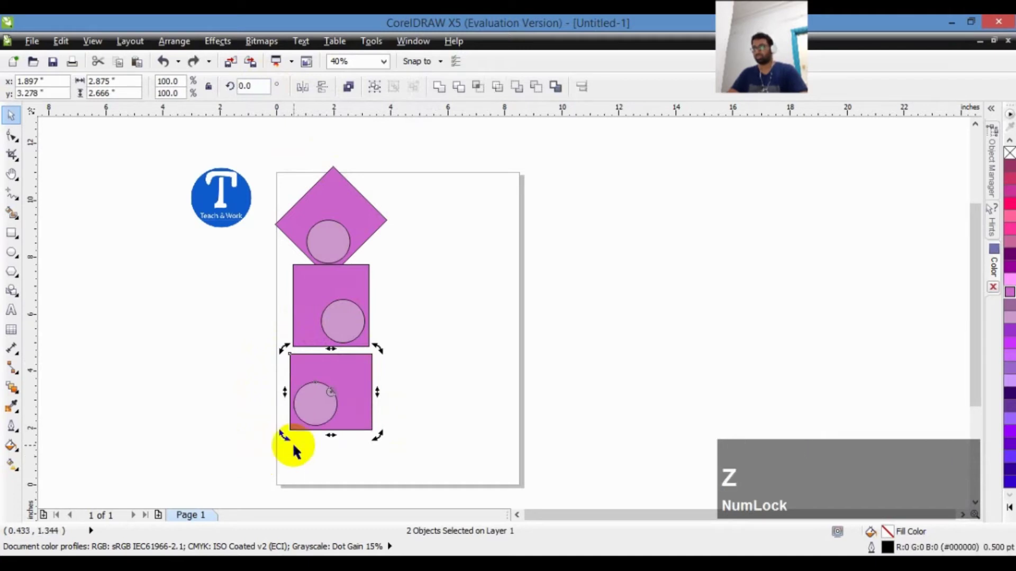
- Set the bottom pair's angle of rotation to exactly 180 degrees and deselect it
click(255, 86)
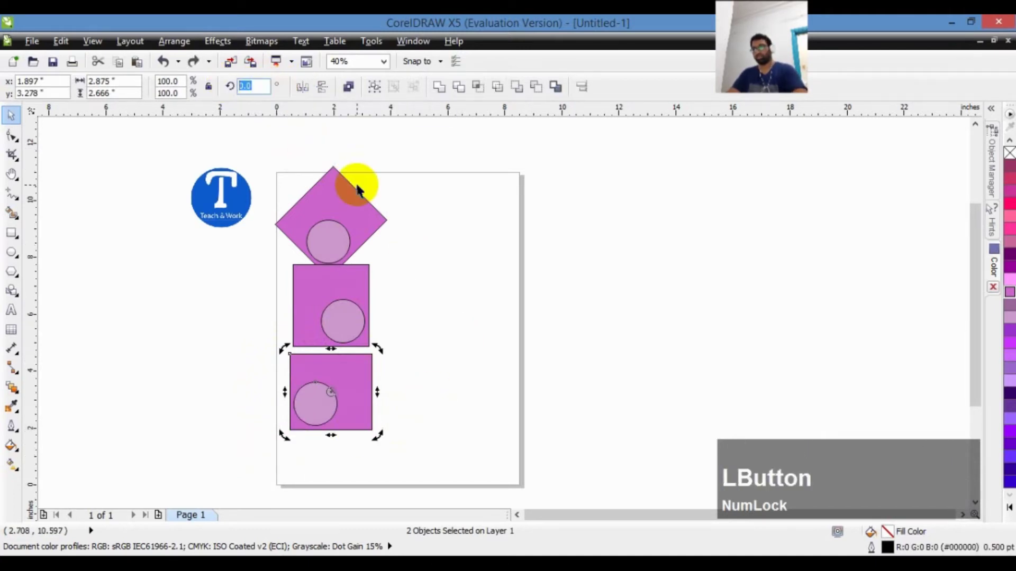
text(180)
key(Return)
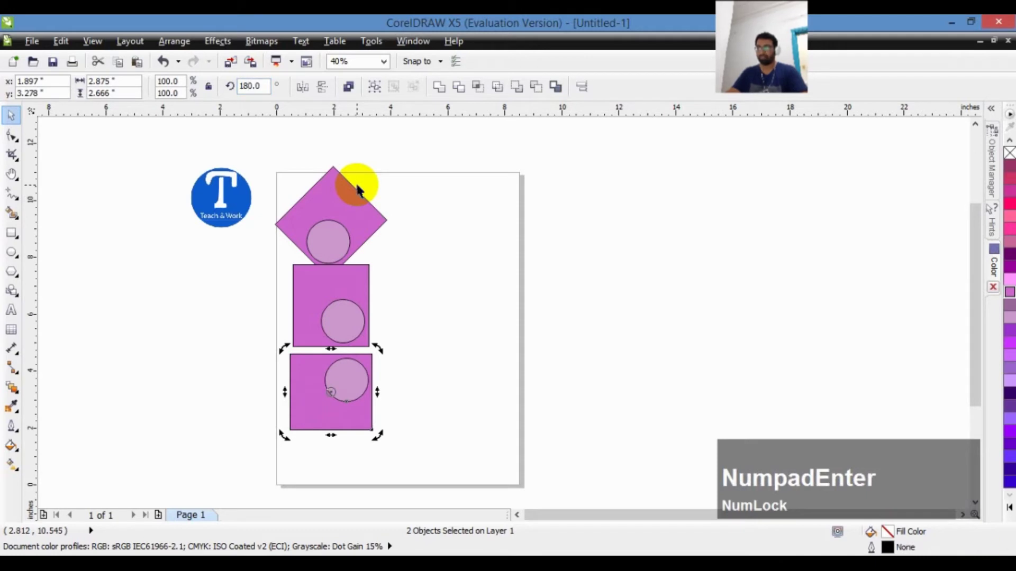
click(418, 359)
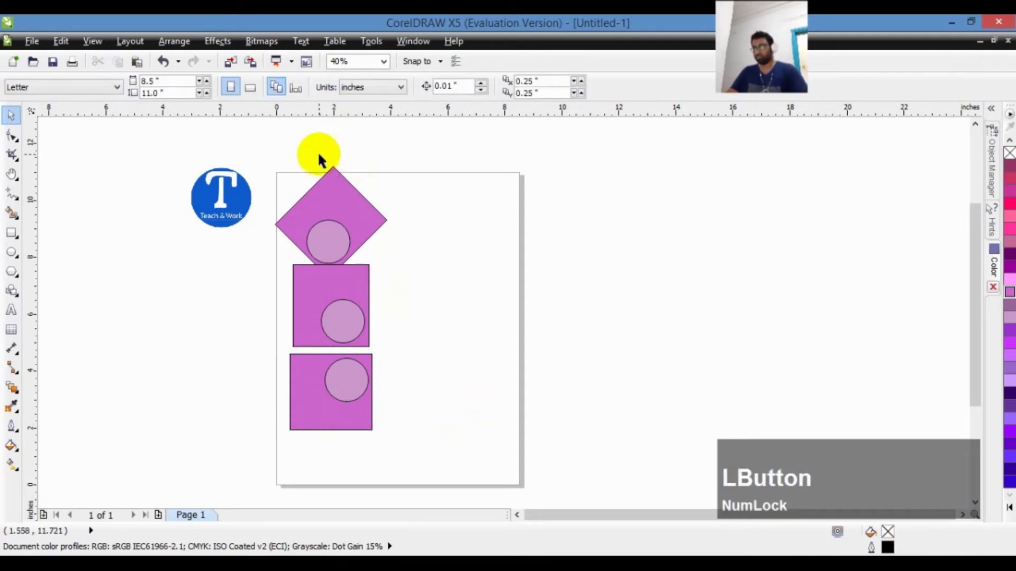
- Delete the top and bottom rectangle-and-circle pairs and move the remaining pair into the page's upper-left corner
click(295, 220)
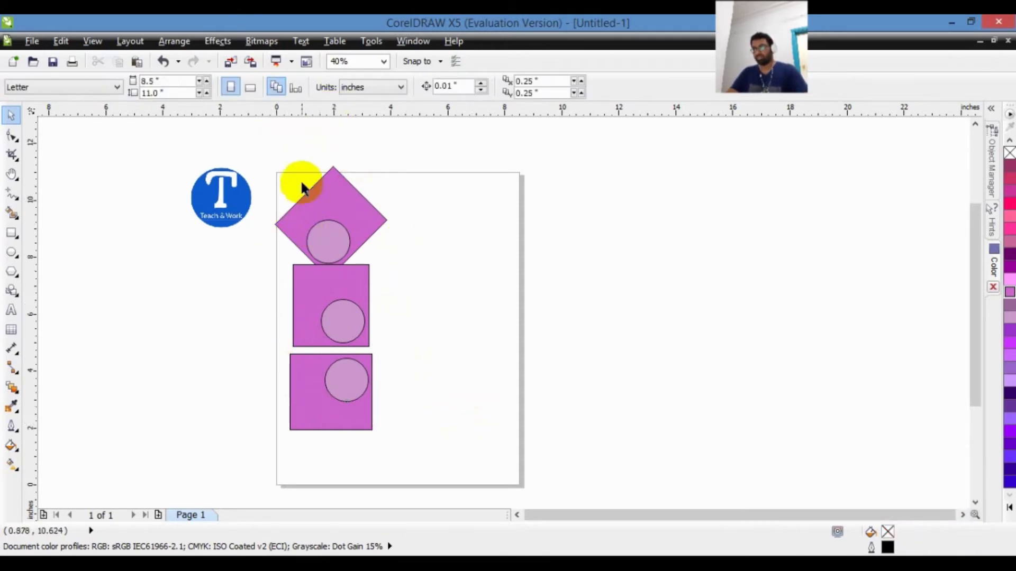
drag(293, 160, 268, 243)
key(Delete)
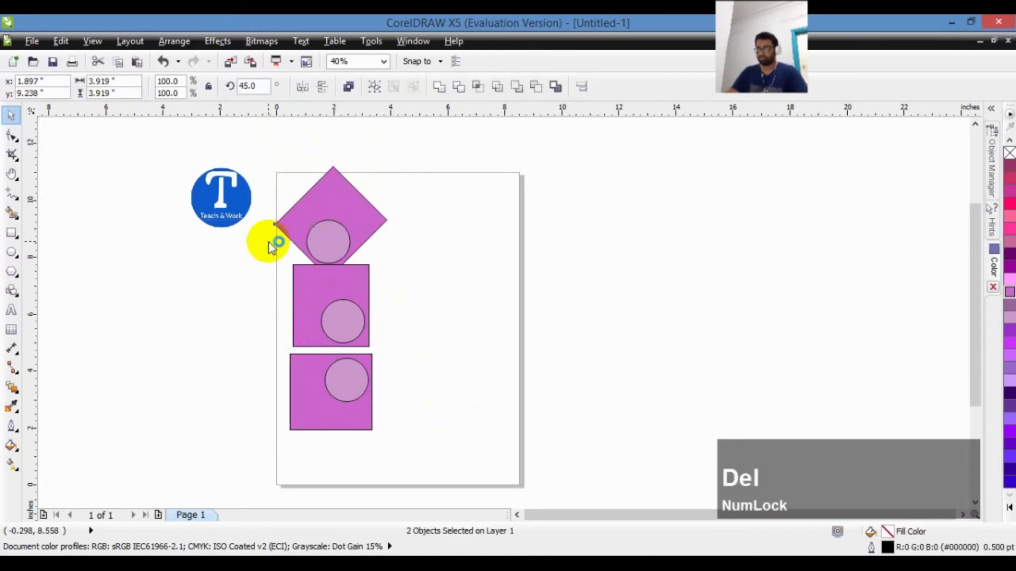
drag(267, 351, 444, 450)
key(Delete)
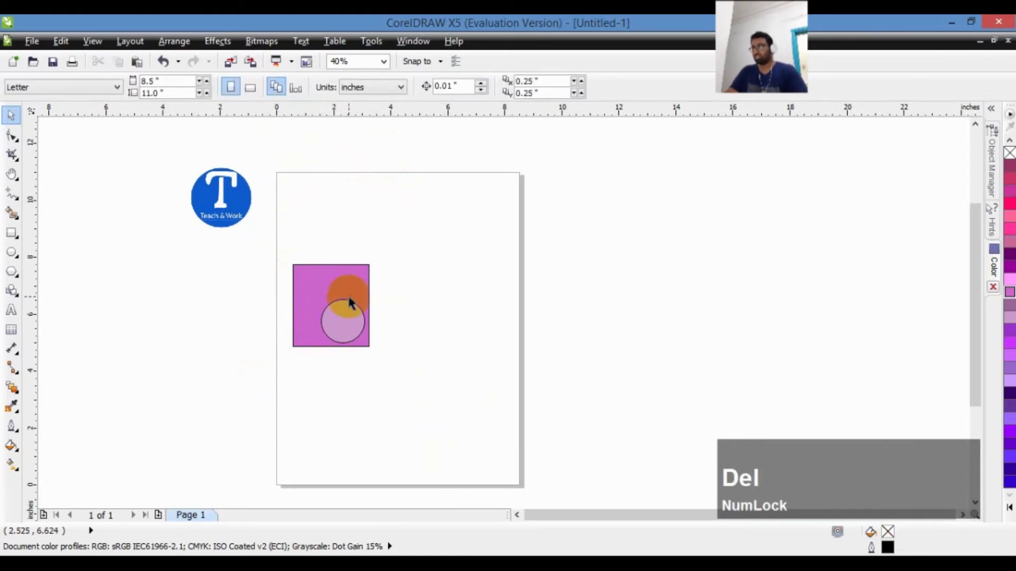
drag(298, 256, 350, 252)
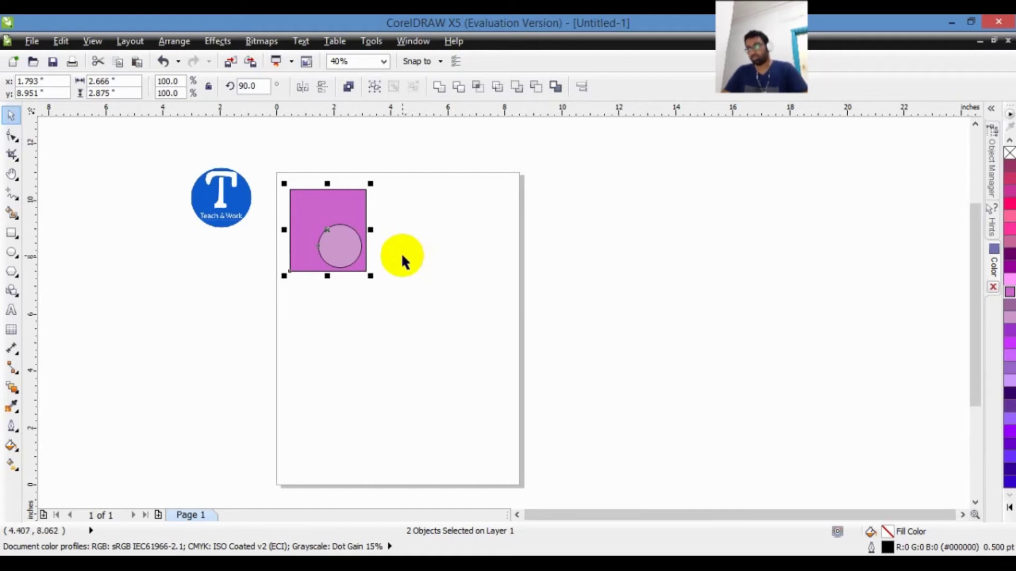
- Place a copy of the rectangle-and-circle pair about 3.4 inches to the right of the original, and undo the copy
click(269, 158)
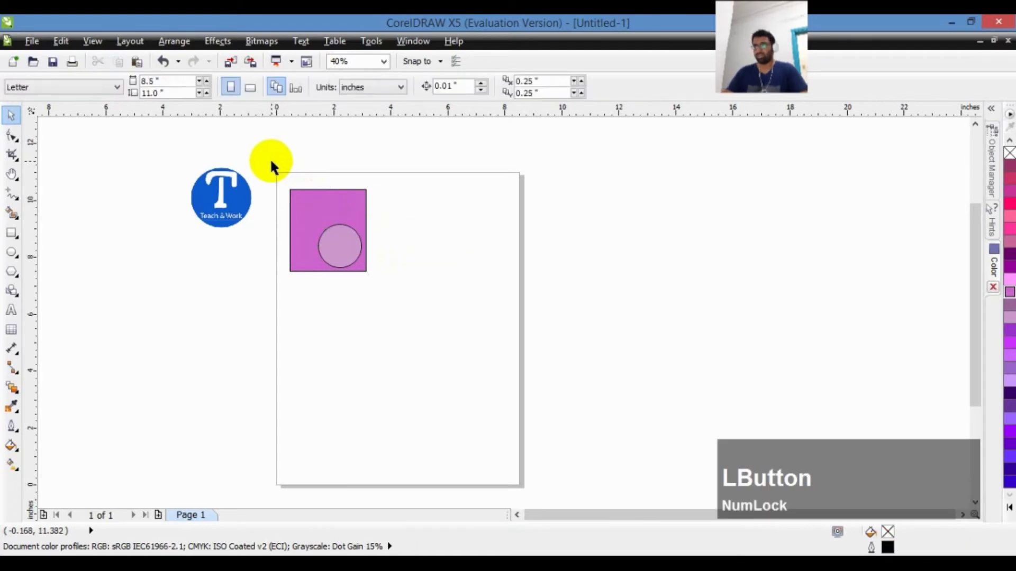
drag(270, 158, 382, 289)
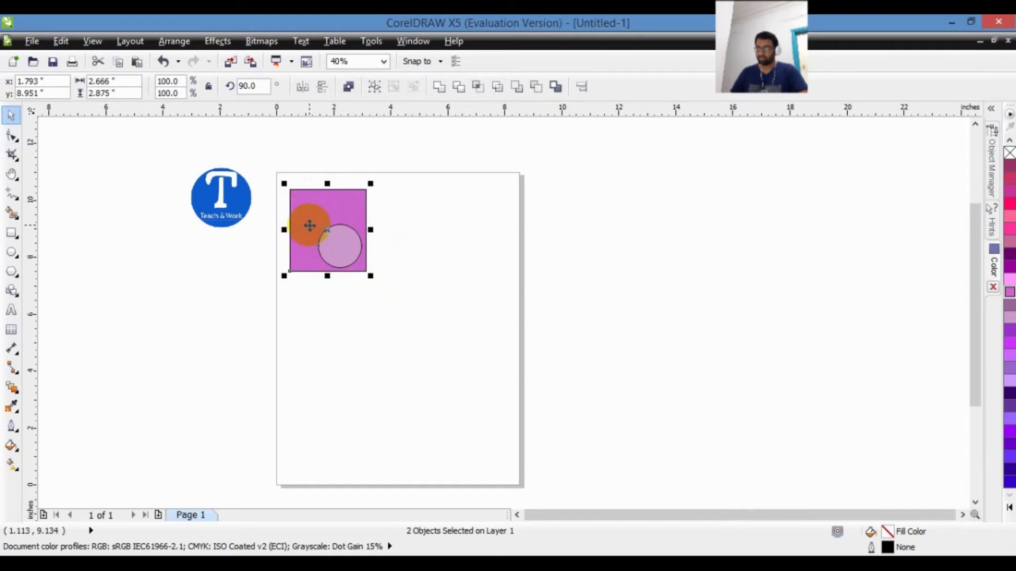
drag(309, 226, 406, 228)
right_click(406, 228)
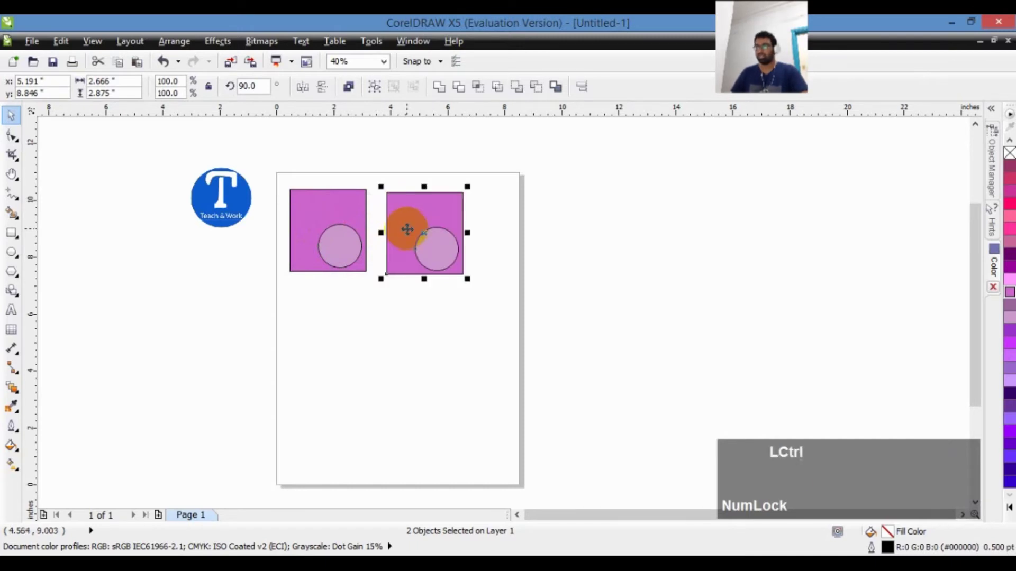
key(ctrl+z)
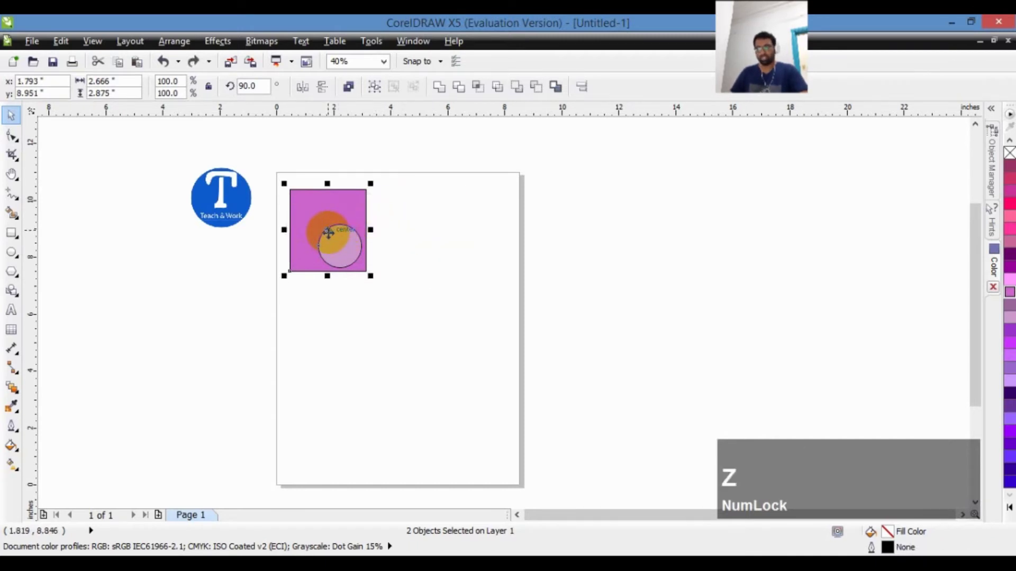
- Place a copy of the pair about 3.5 inches below the original, and undo the copy
drag(328, 232, 331, 330)
right_click(331, 331)
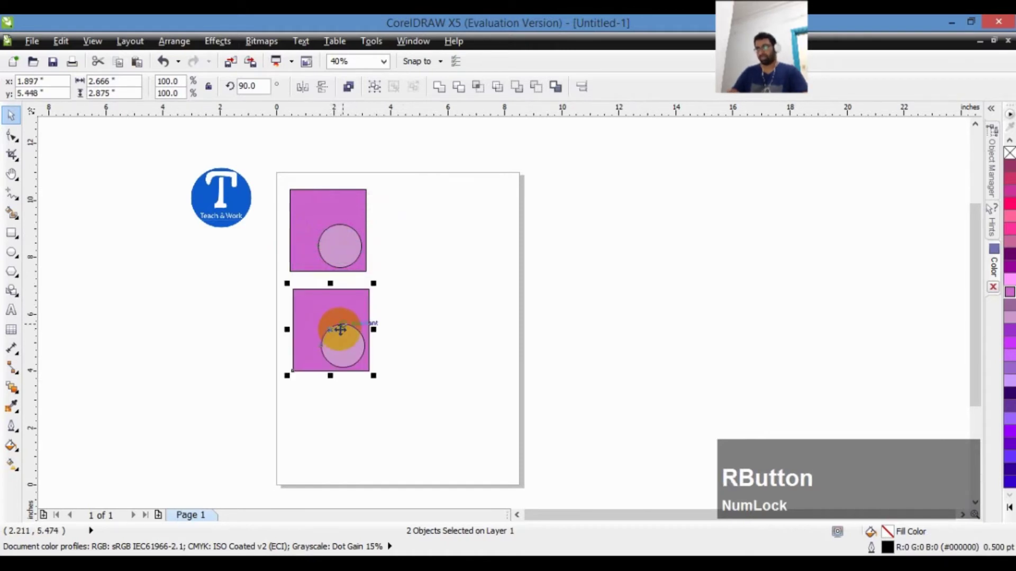
key(ctrl+z)
- Place a copy of the rectangle-and-circle pair beside the original, about 3.6 inches to its right
drag(332, 253, 435, 252)
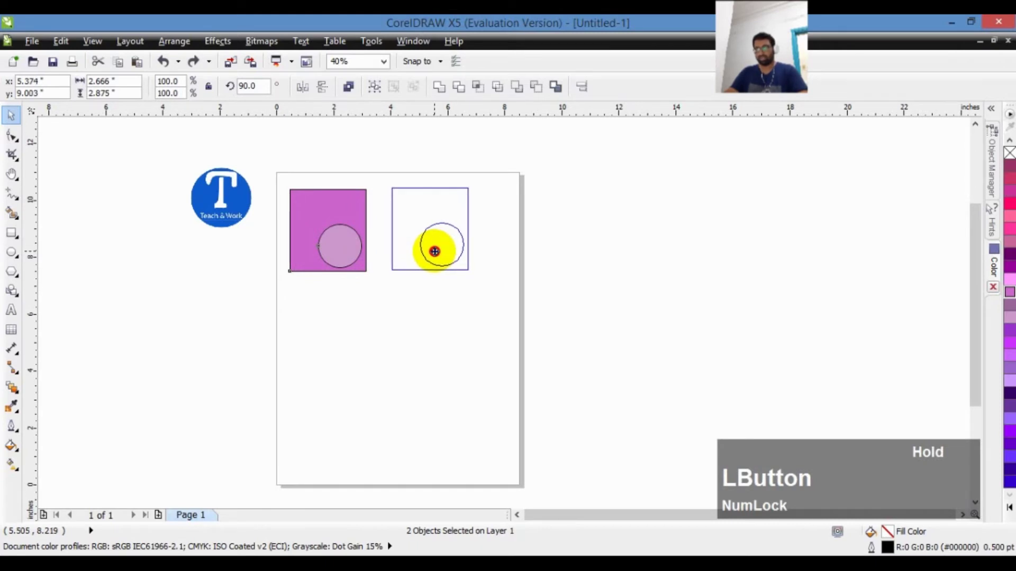
right_click(435, 252)
drag(434, 252, 434, 252)
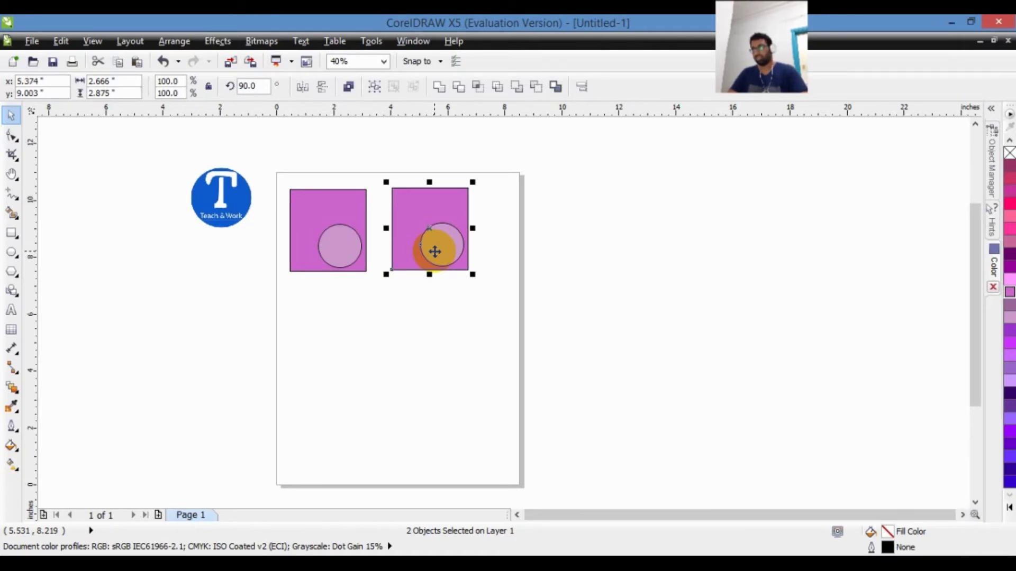
- Delete the copied rectangle-and-circle pair to the right of the original
drag(294, 152, 528, 302)
click(495, 217)
drag(476, 160, 379, 279)
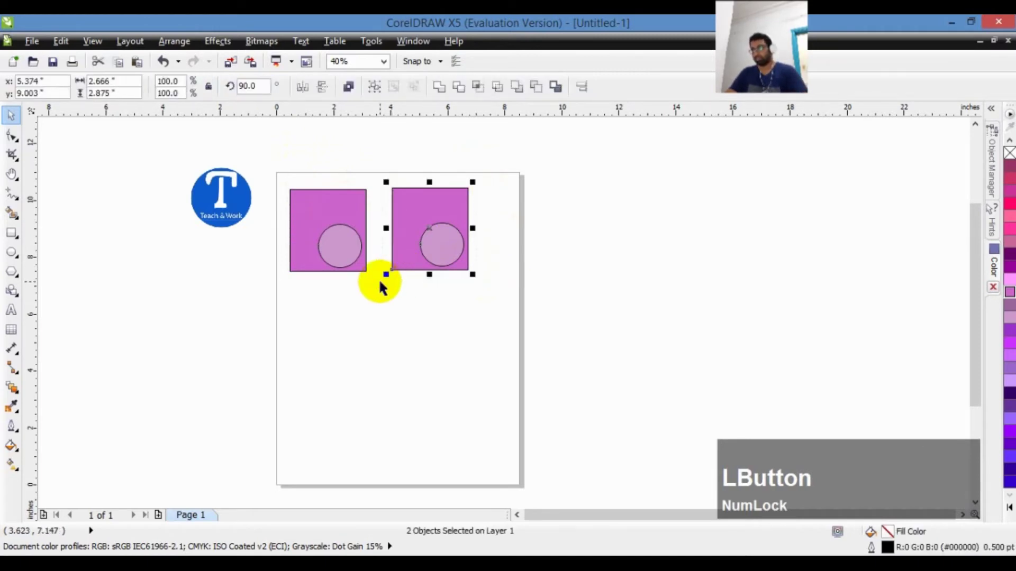
key(Delete)
- Try placing a freely stretched mirrored copy of the remaining pair against its right edge, and undo each attempt
drag(372, 156, 260, 313)
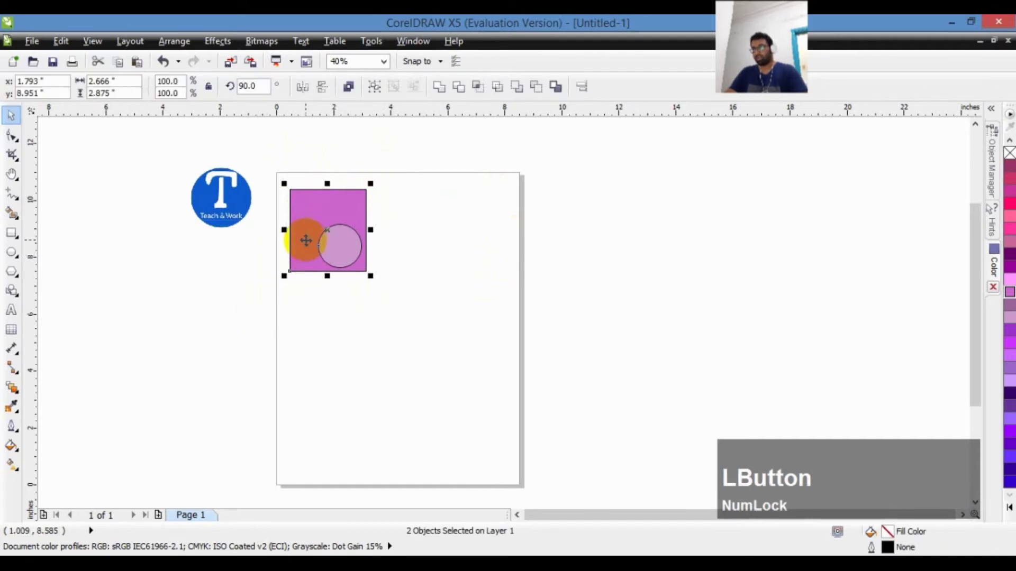
drag(306, 241, 472, 231)
right_click(472, 231)
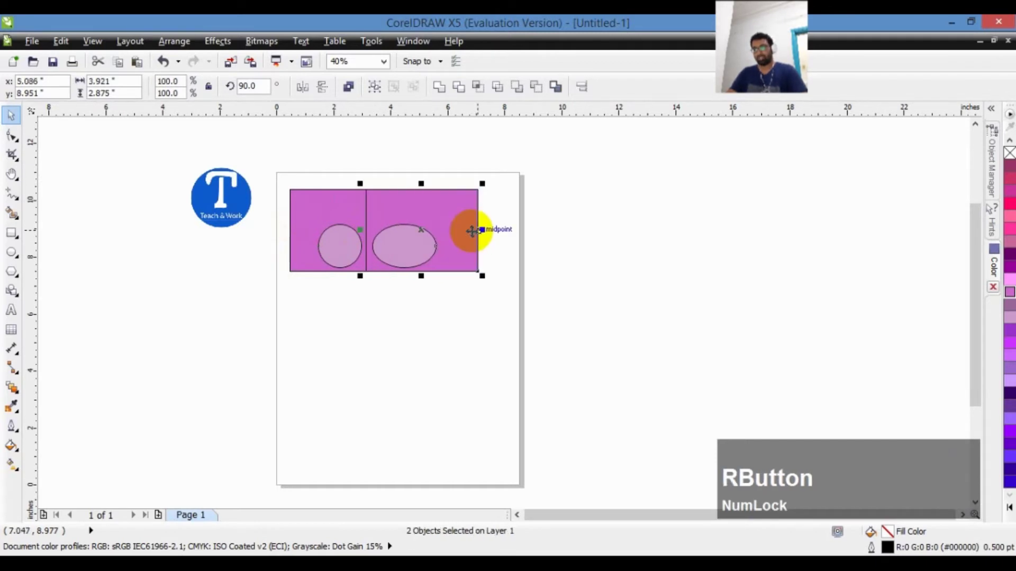
key(ctrl+z)
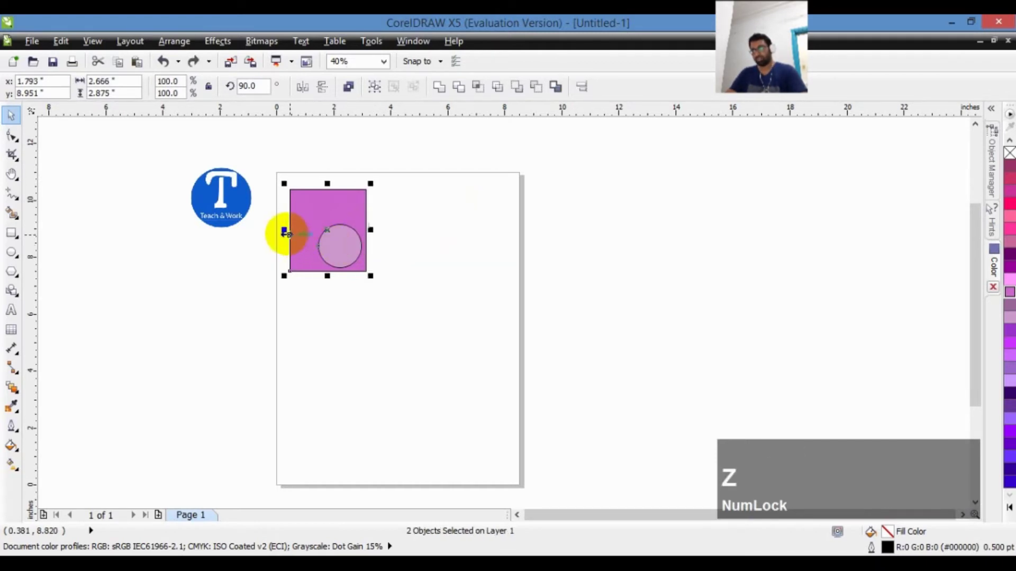
drag(285, 231, 427, 234)
right_click(427, 234)
key(ctrl+z)
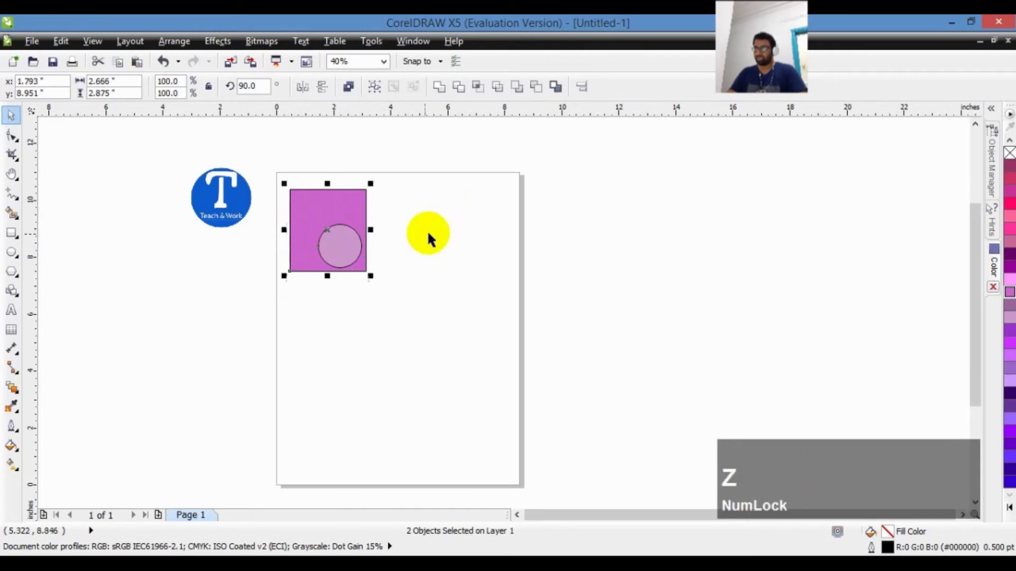
- Place a same-size, horizontally mirrored copy of the rectangle-and-circle pair directly against its right edge
drag(284, 231, 467, 227)
right_click(467, 226)
click(466, 231)
click(341, 248)
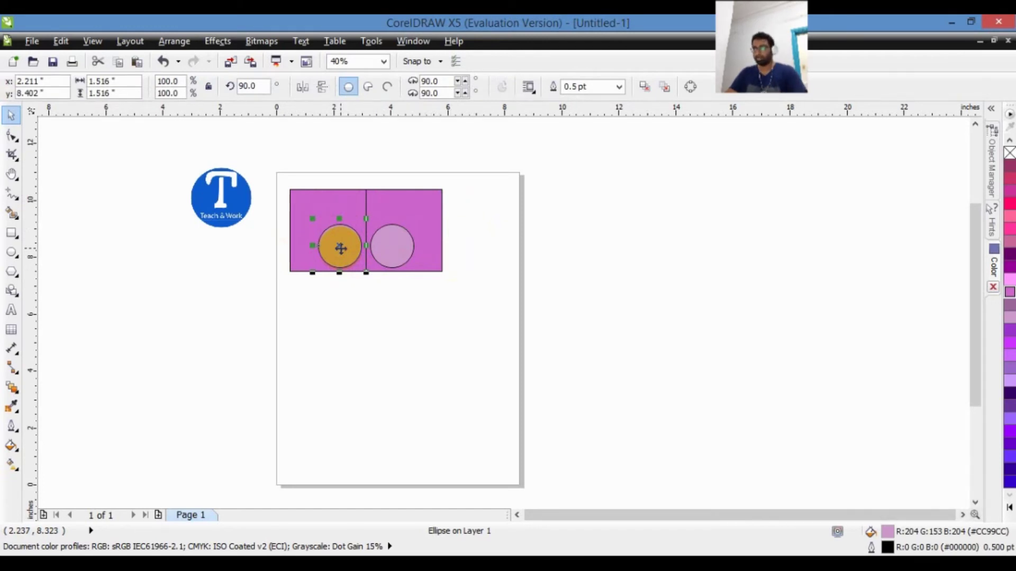
click(386, 178)
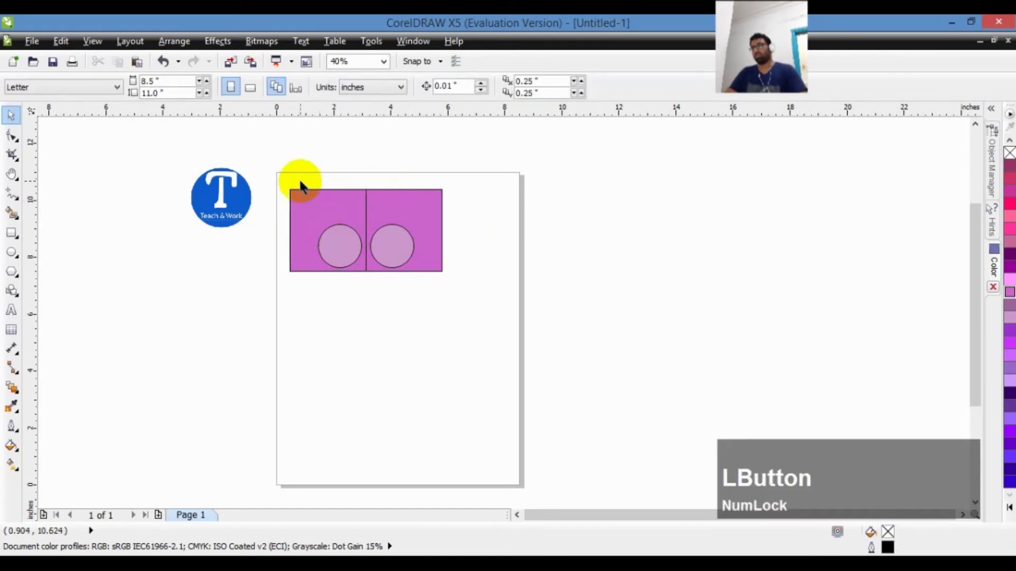
- Place a same-size, vertically mirrored copy of both pairs directly below them to form a two-by-two block
drag(276, 176, 481, 291)
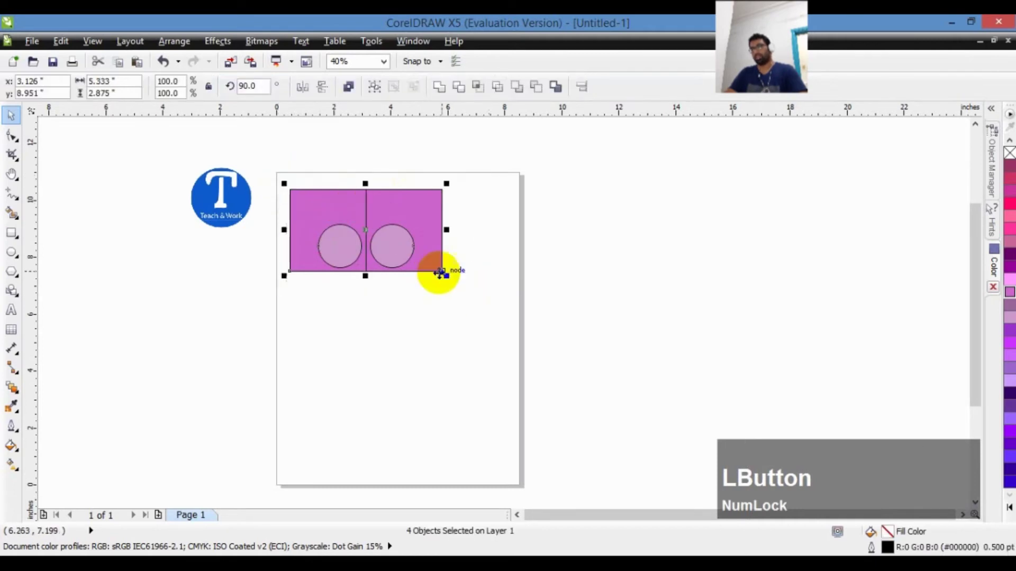
drag(366, 185, 360, 306)
right_click(359, 306)
click(470, 246)
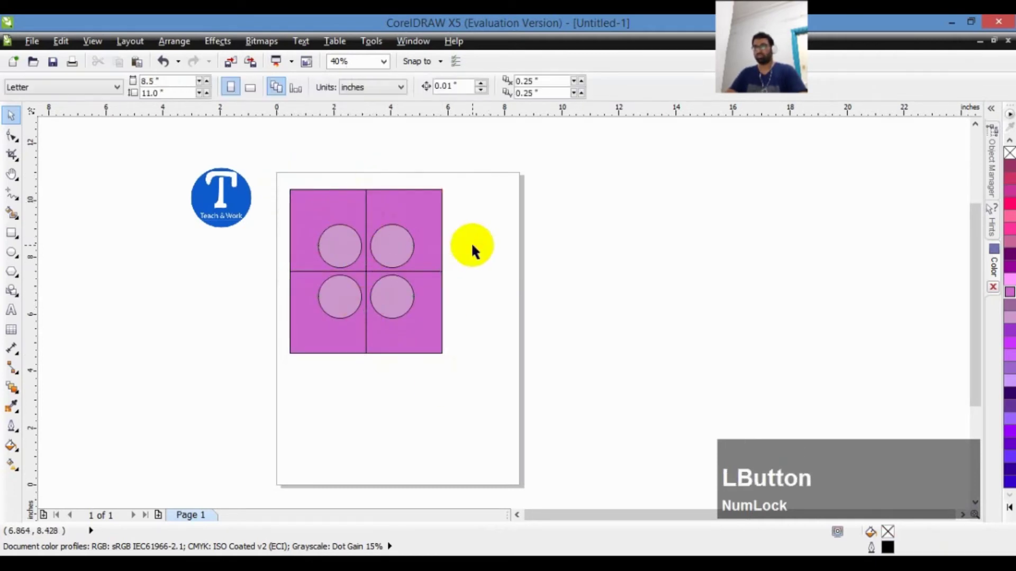
- Delete the two right-hand pairs and the lower-left pair, keeping only the upper-left rectangle and circle
drag(467, 171, 268, 376)
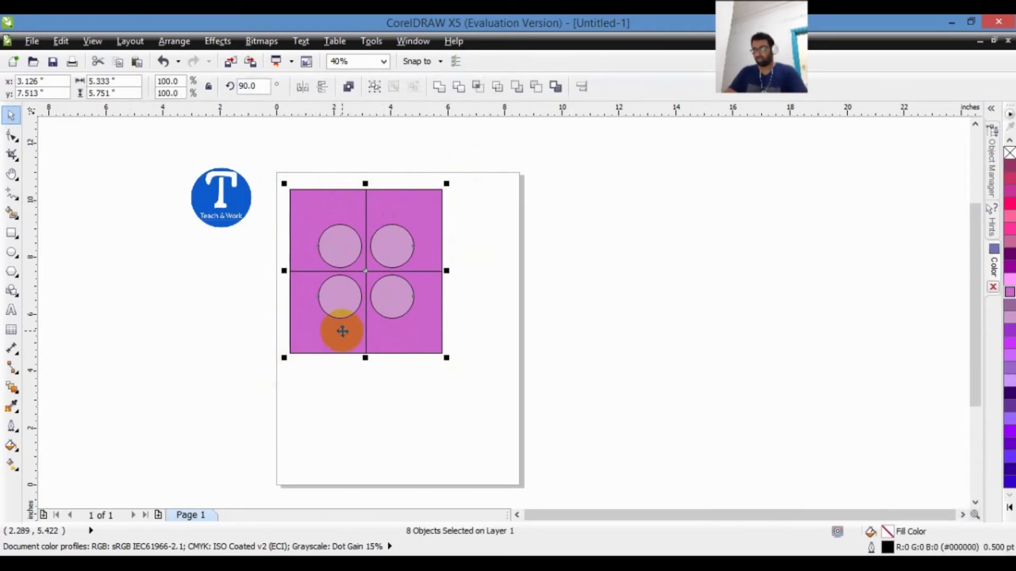
drag(512, 145, 360, 380)
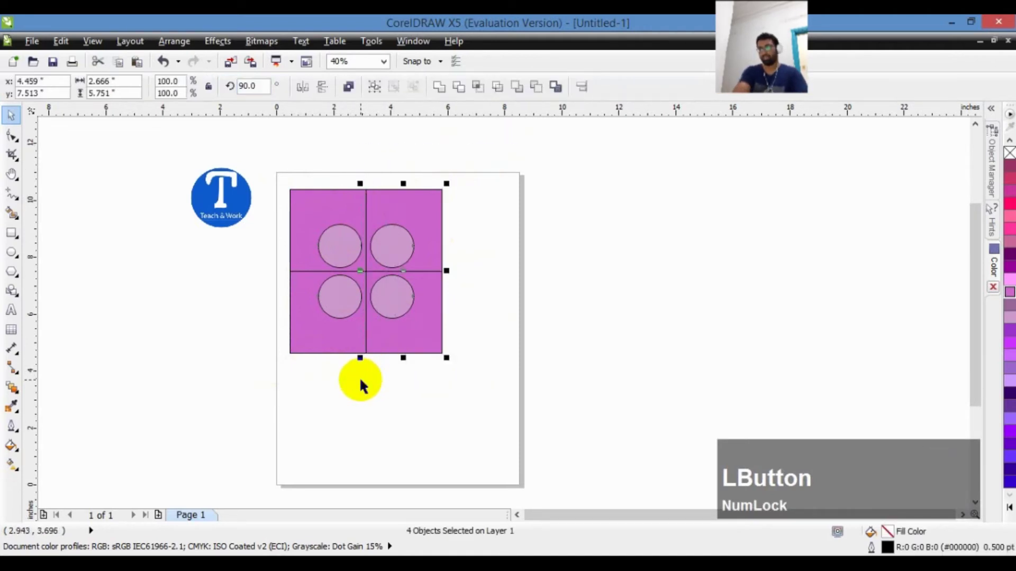
key(Delete)
drag(265, 378, 399, 275)
key(Delete)
- Mirror the remaining rectangle-and-circle pair horizontally, and undo the flip
drag(392, 167, 270, 286)
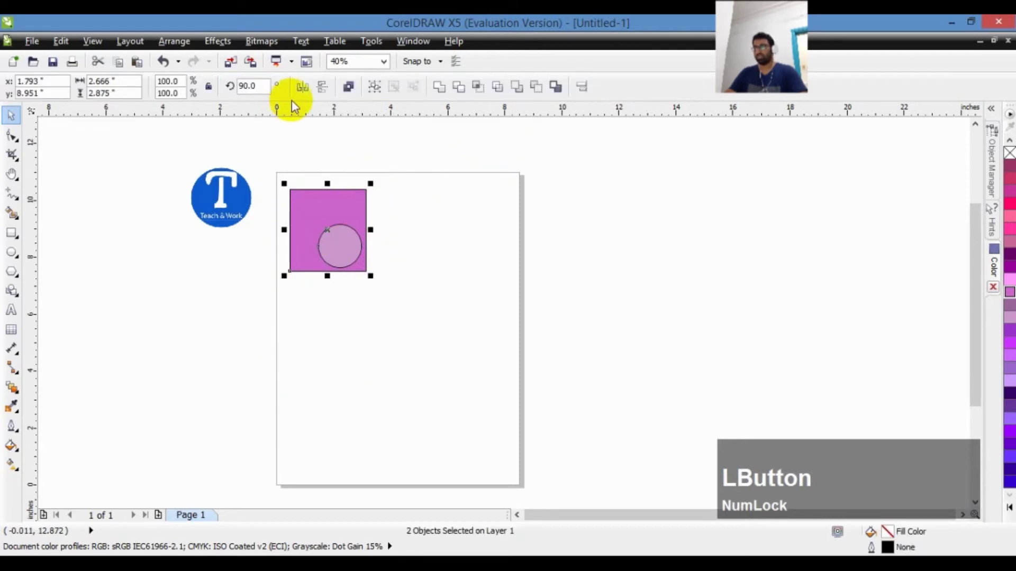
click(303, 87)
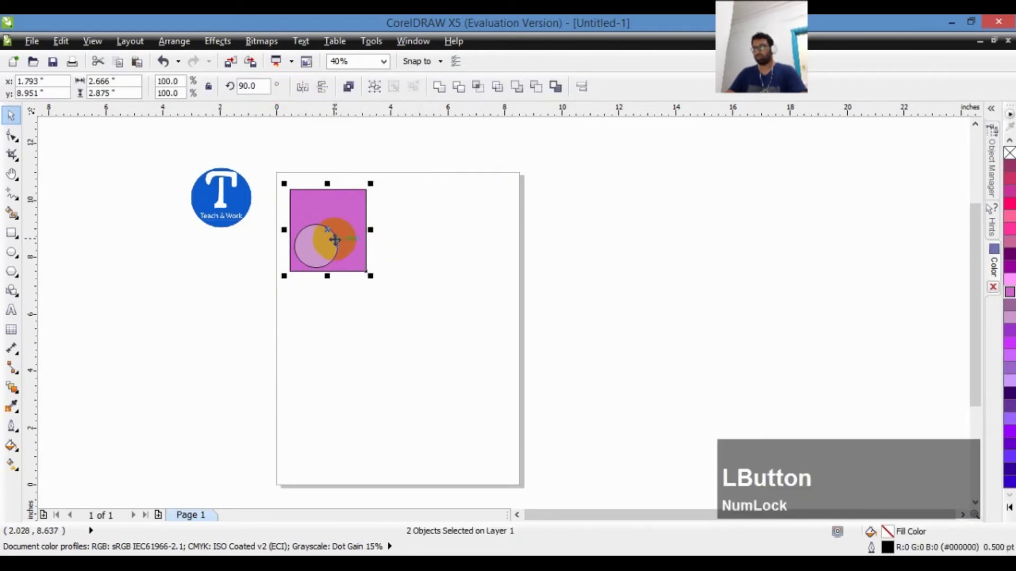
key(ctrl+z)
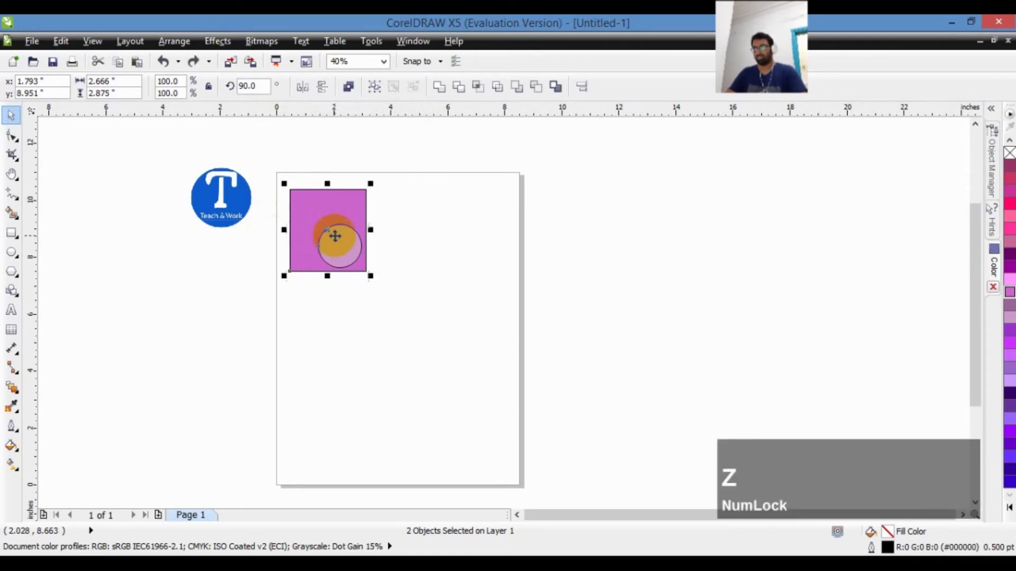
- Mirror the rectangle-and-circle pair vertically, and flip it back so the circle sits at the bottom again
click(323, 88)
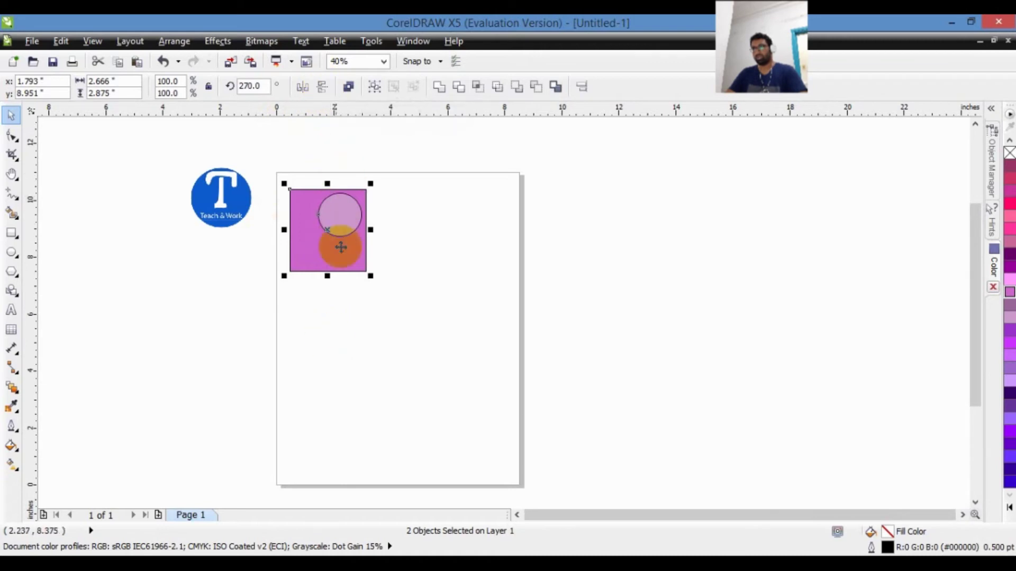
click(322, 87)
click(322, 88)
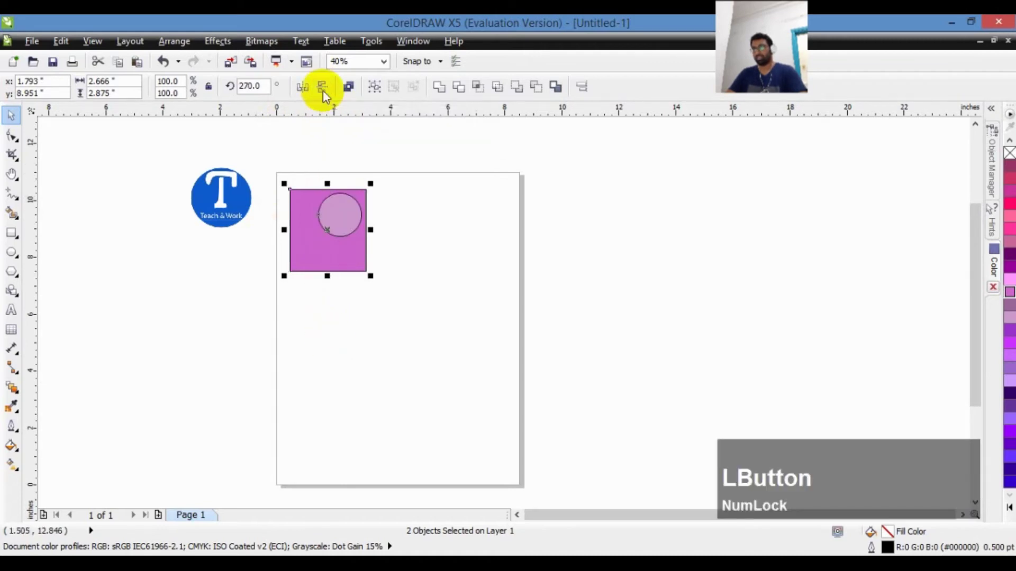
click(322, 88)
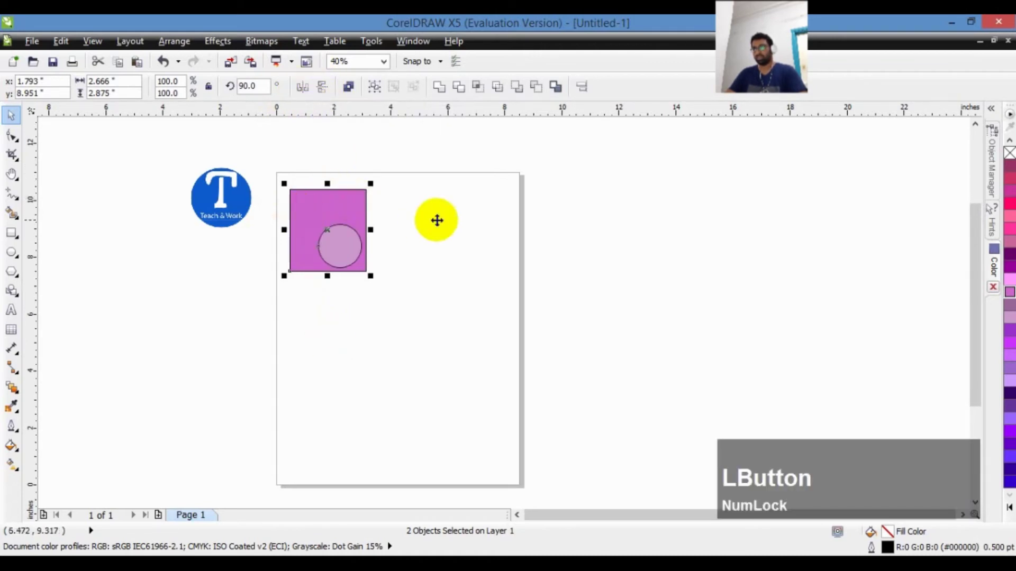
- Mirror the rectangle-and-circle pair horizontally and delete it from the page
click(303, 88)
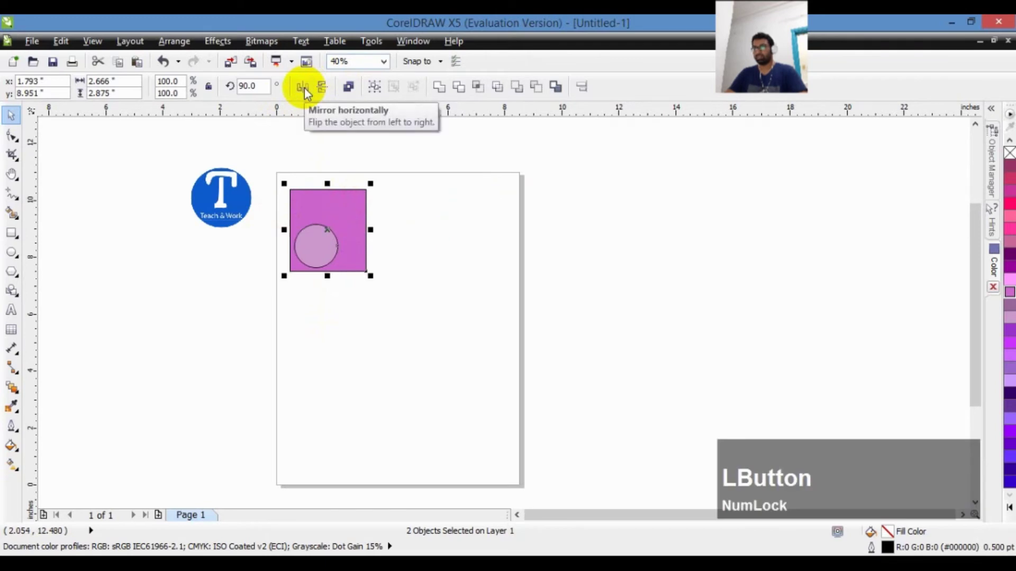
click(304, 87)
click(304, 88)
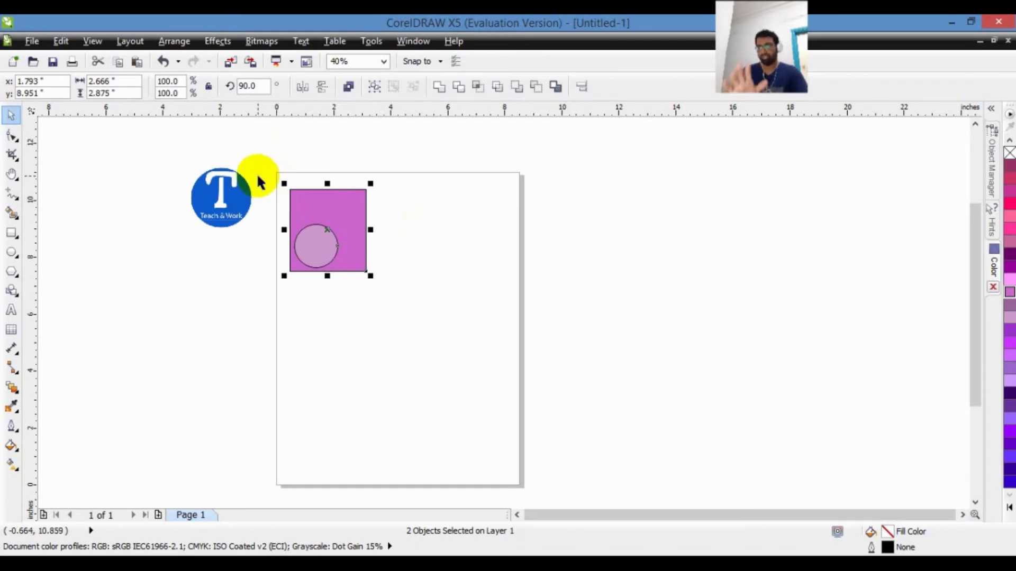
key(Delete)
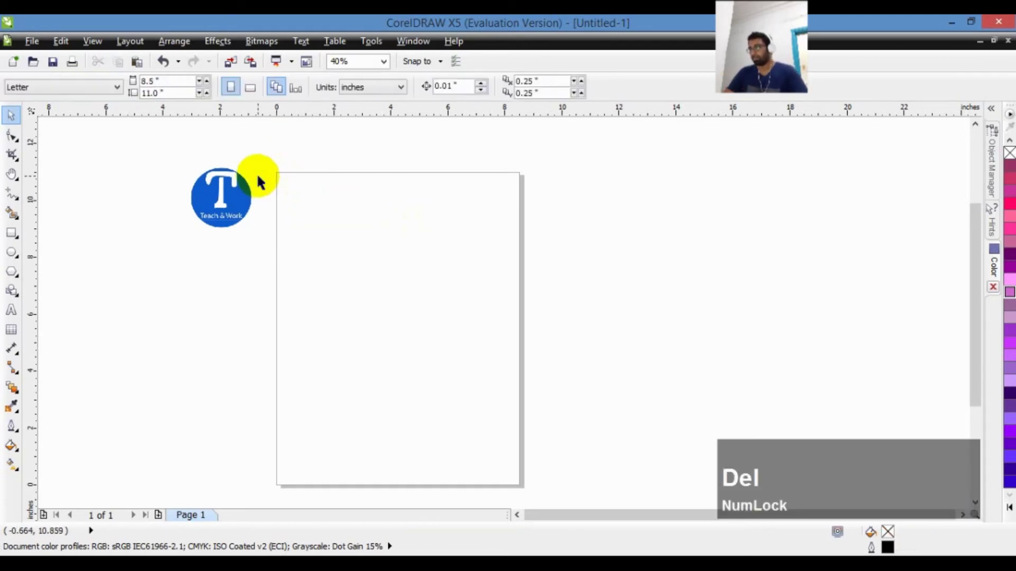
- Draw a rectangle about 7.5 by 5.2 inches across the upper half of the page
click(11, 234)
drag(283, 185, 496, 333)
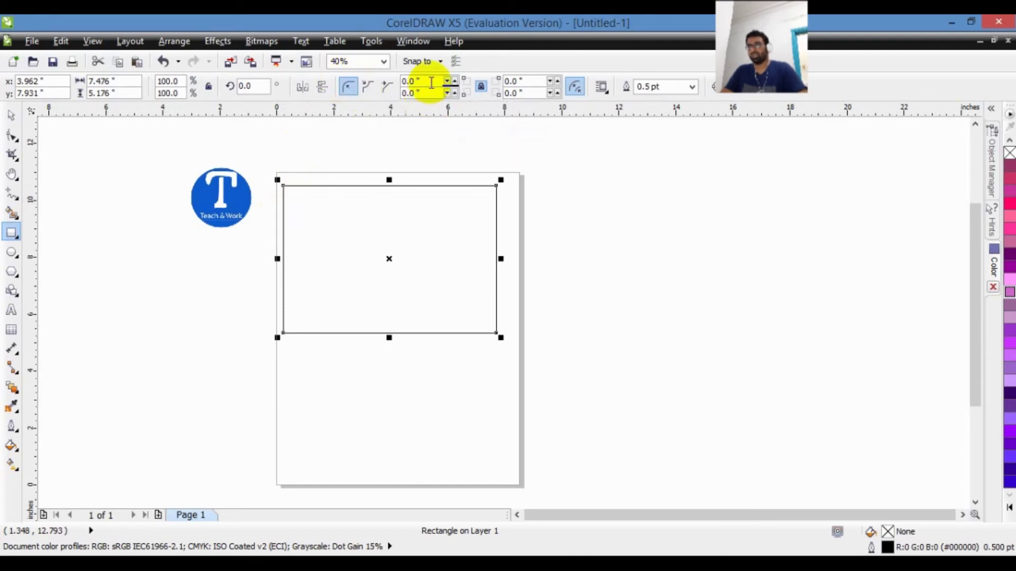
- Round all four corners of the rectangle with a 2-inch radius
click(454, 80)
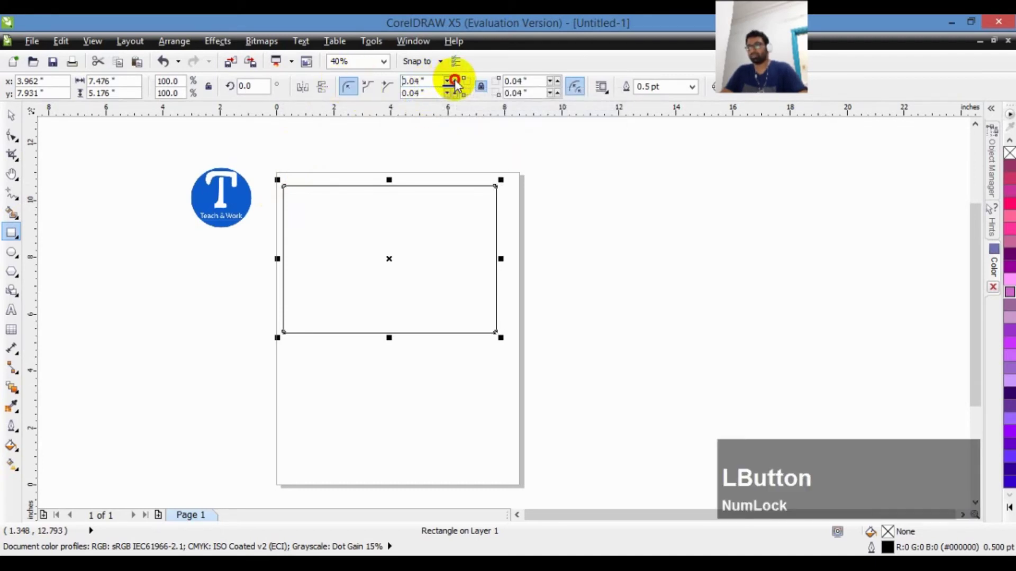
drag(456, 84, 454, 83)
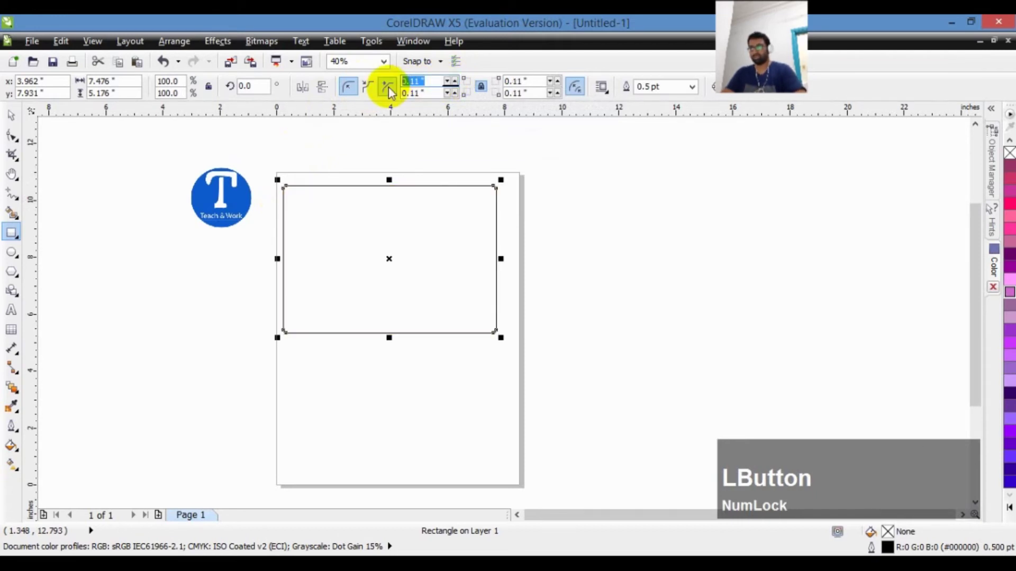
text(2)
key(Return)
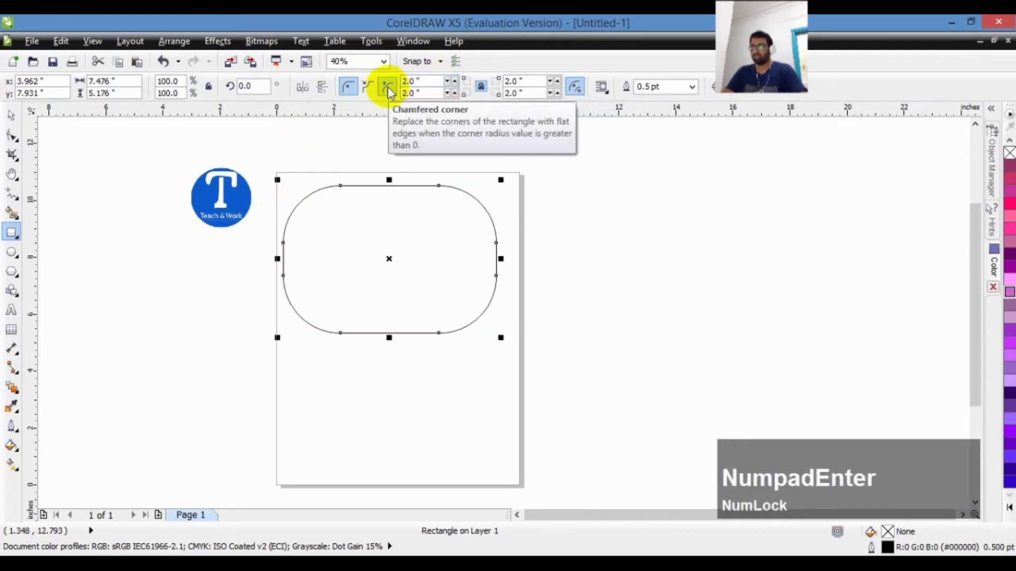
- Set the radius of all four rectangle corners to 1 inch, and reset it to 0
drag(426, 82, 396, 86)
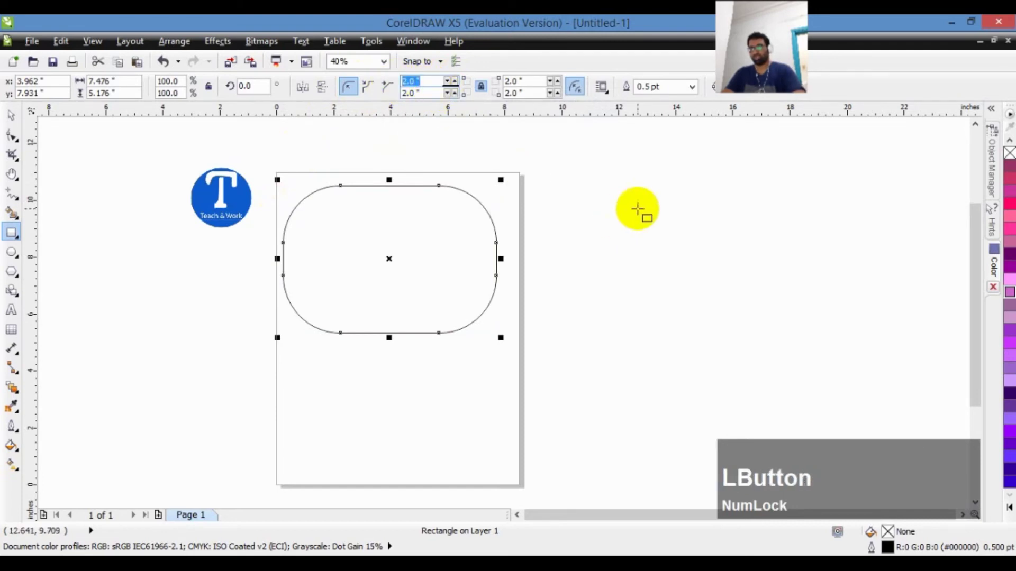
text(1)
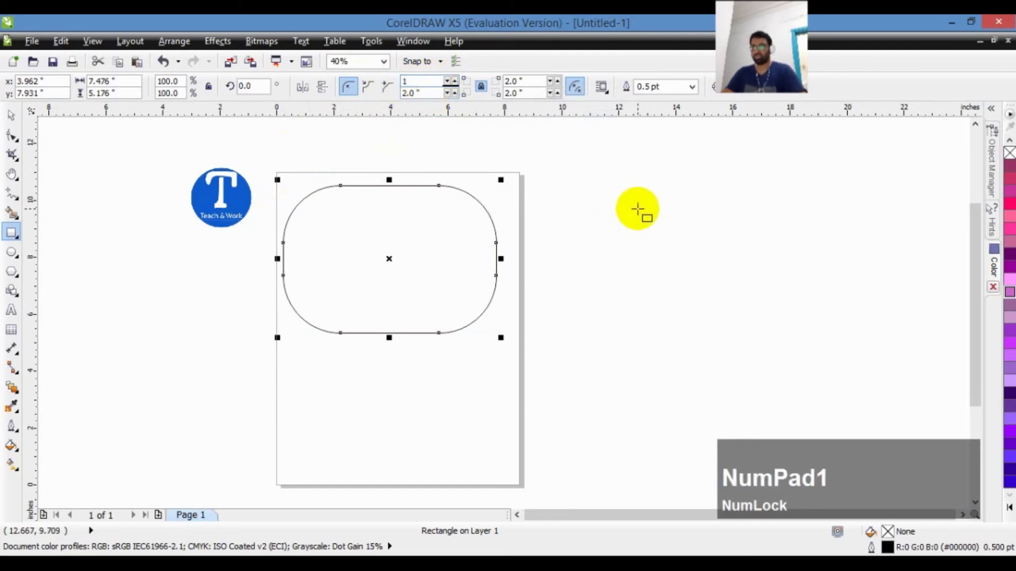
key(Return)
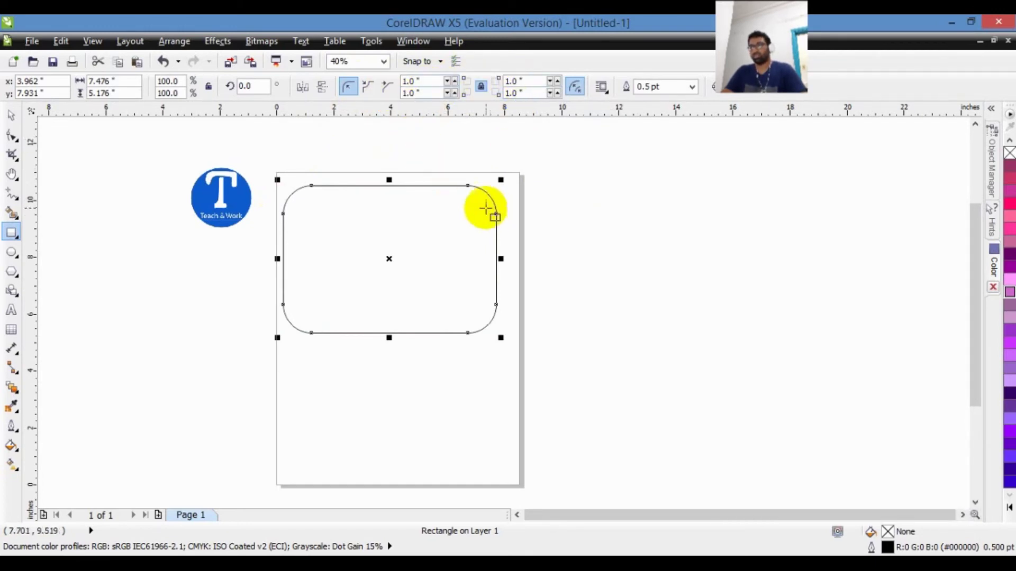
drag(415, 81, 379, 81)
text(0)
key(KP_Enter)
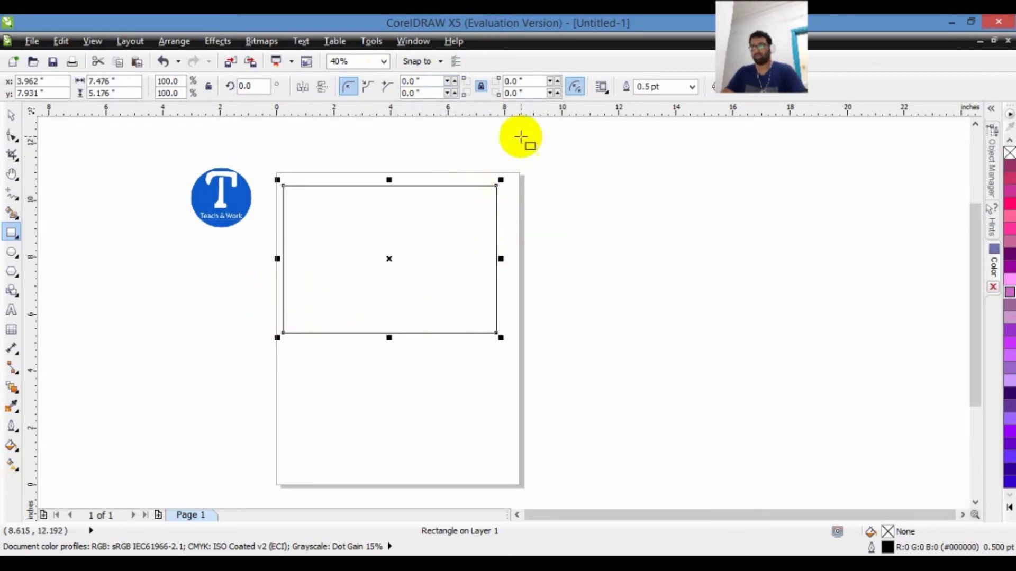
- Unlink the rectangle's corner radii and round only its top-right corner with a 5-inch radius
click(481, 89)
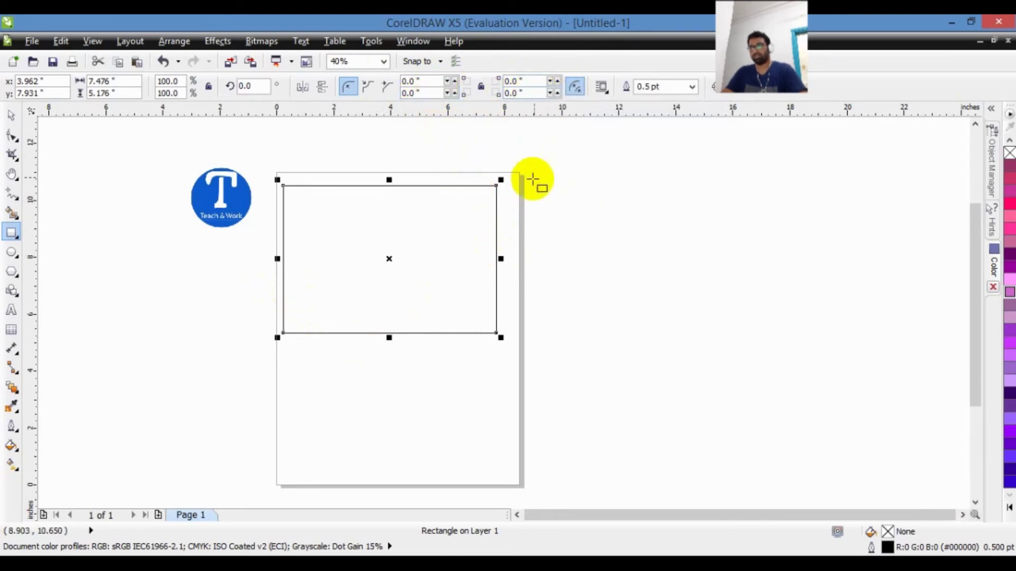
click(527, 83)
double_click(527, 83)
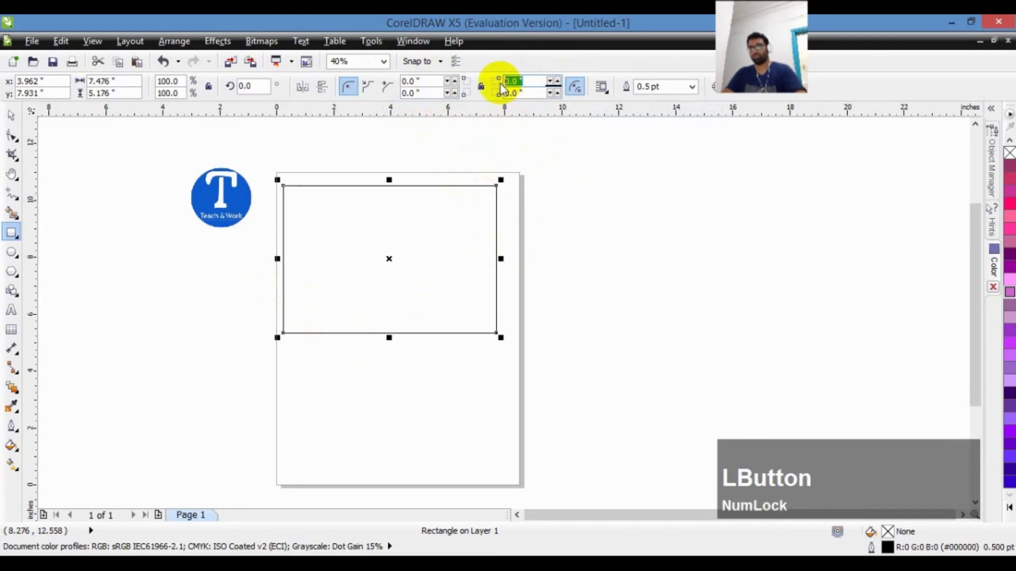
text(5)
key(Return)
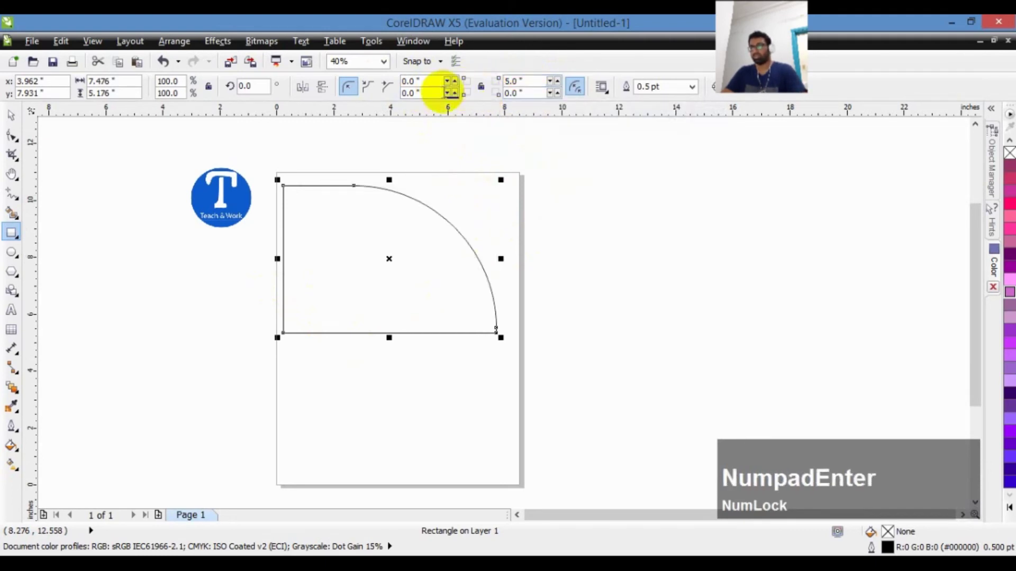
- Round the rectangle's bottom-left corner with a 5-inch radius and fill the leaf shape with light pink (#FF99FF)
click(423, 93)
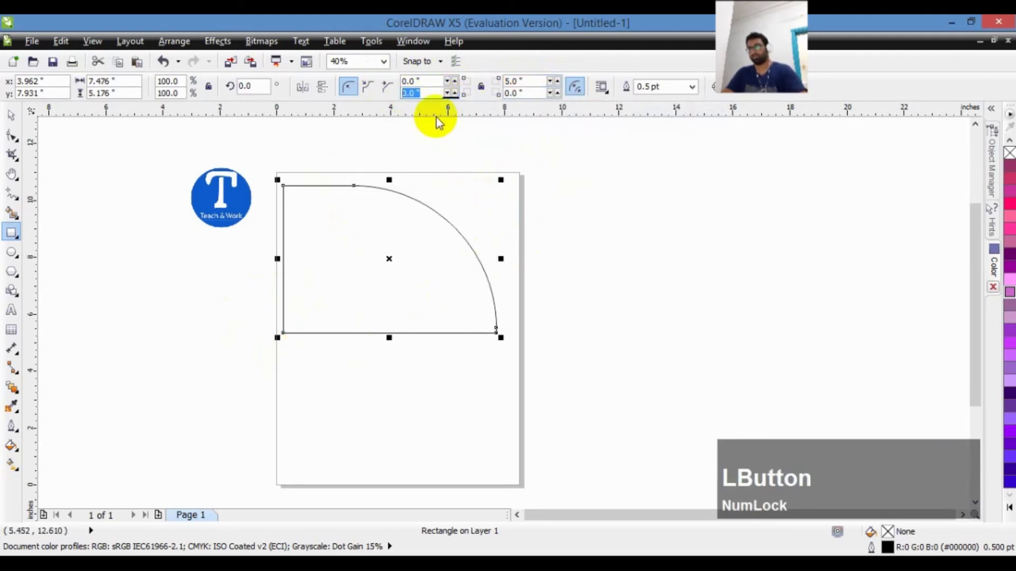
text(5)
key(Return)
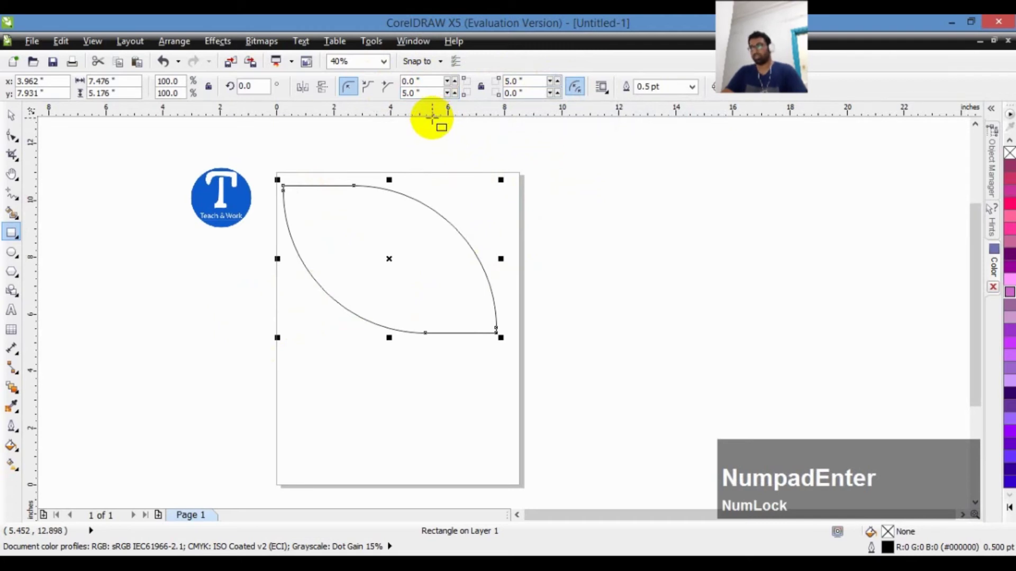
click(11, 114)
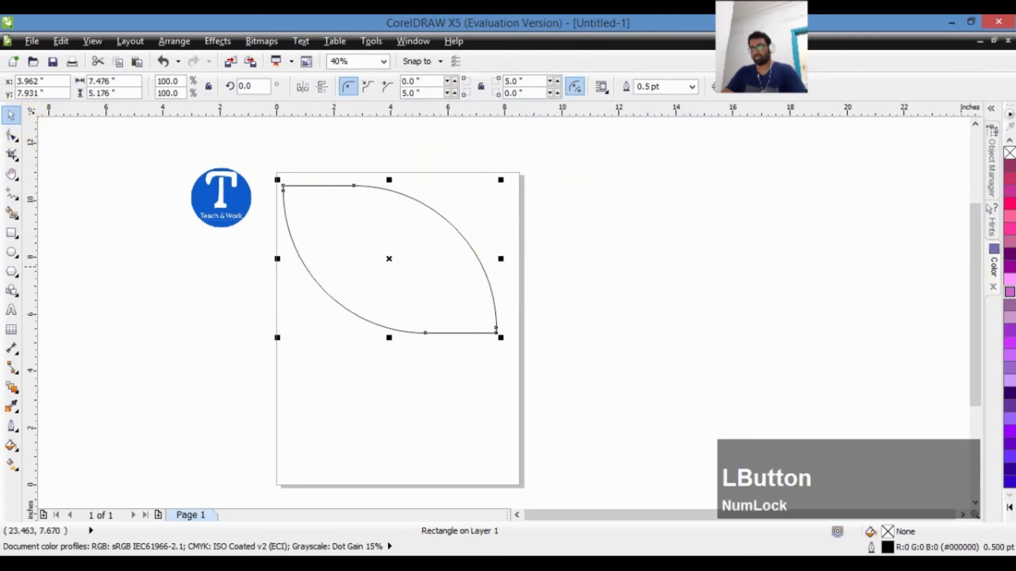
click(1010, 281)
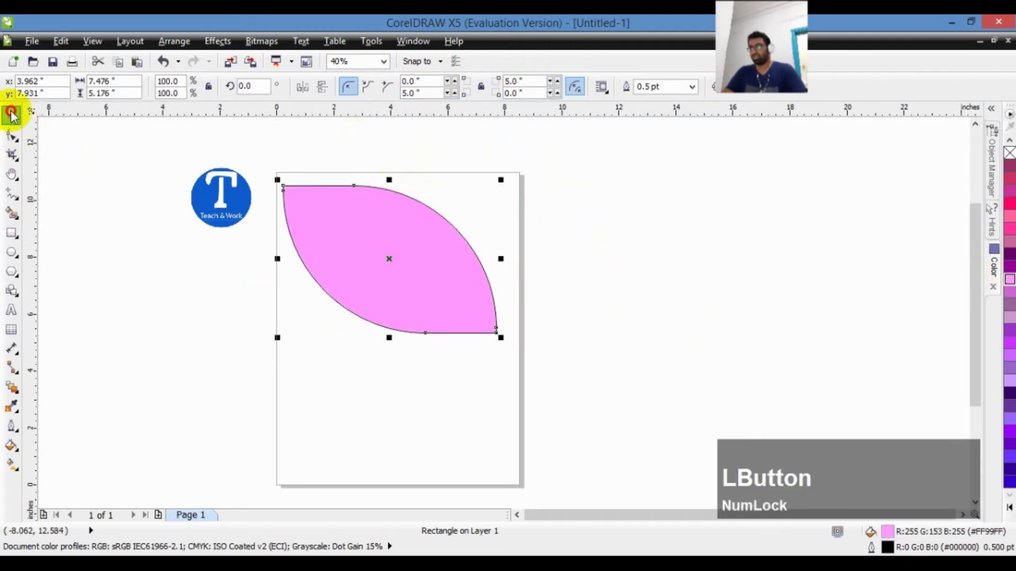
- Set the radius of the pink shape's bottom-left and top-right corners to 2 inches
click(363, 257)
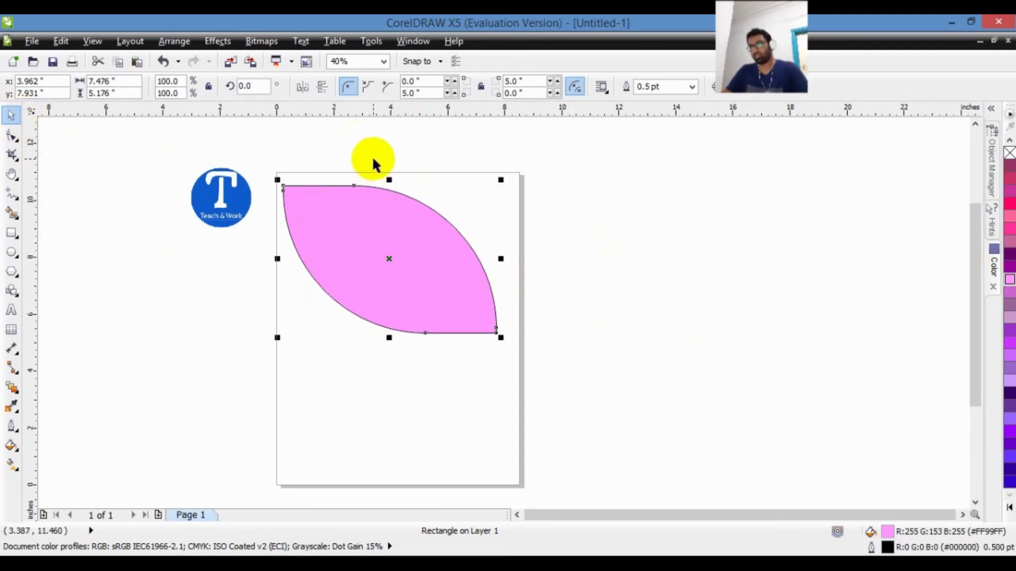
click(419, 93)
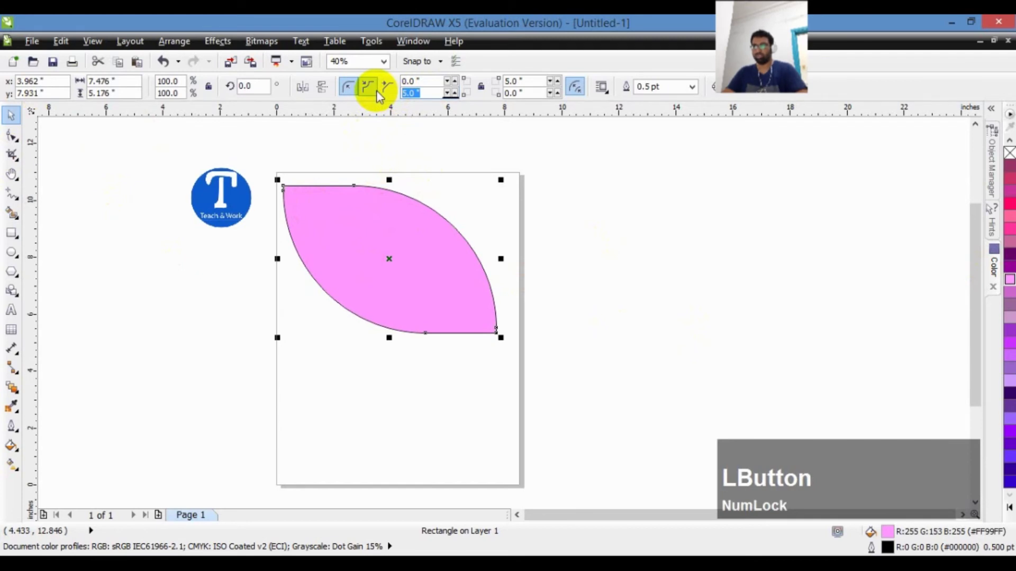
text(2)
key(KP_Enter)
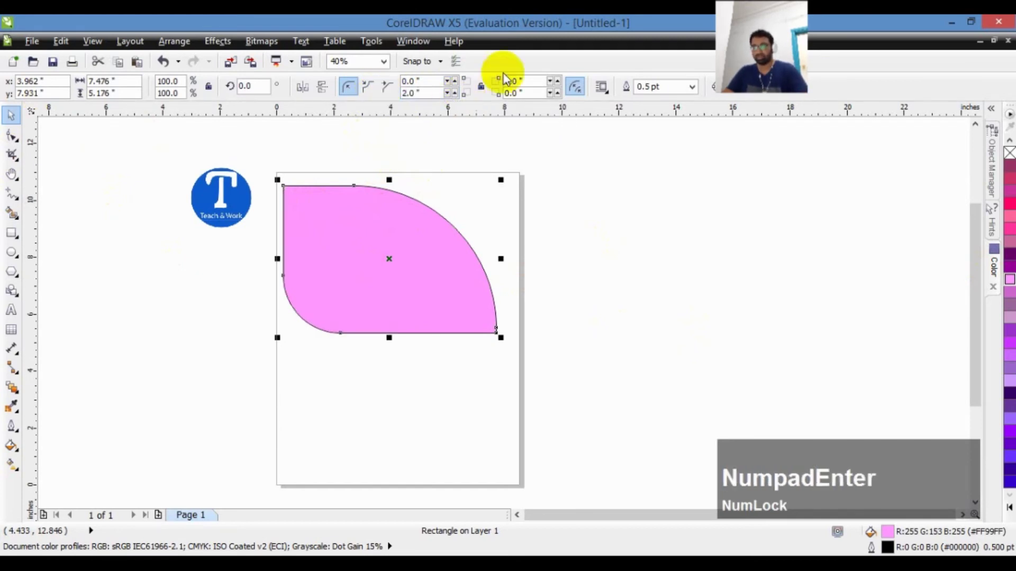
click(511, 81)
text(2)
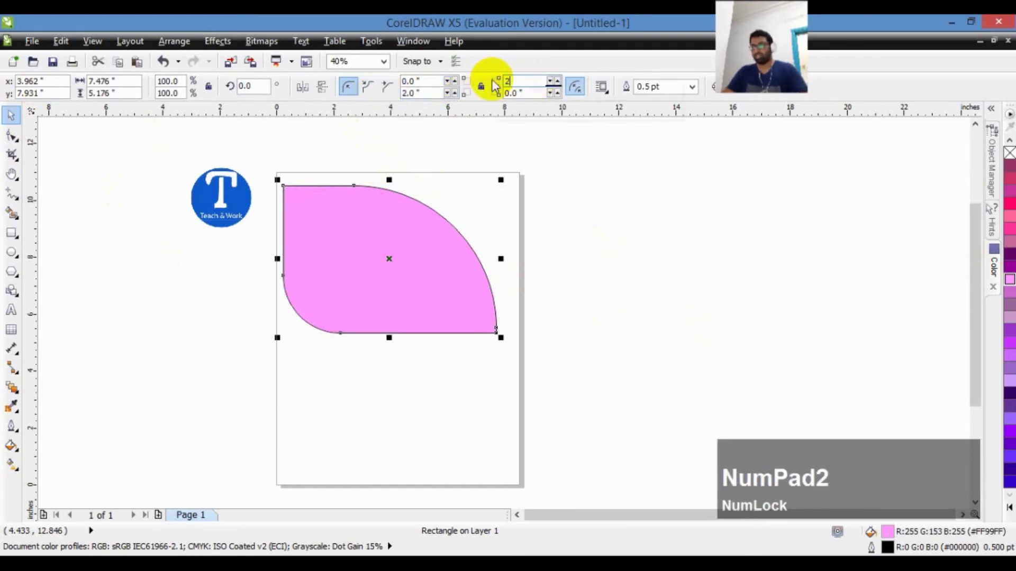
key(KP_Enter)
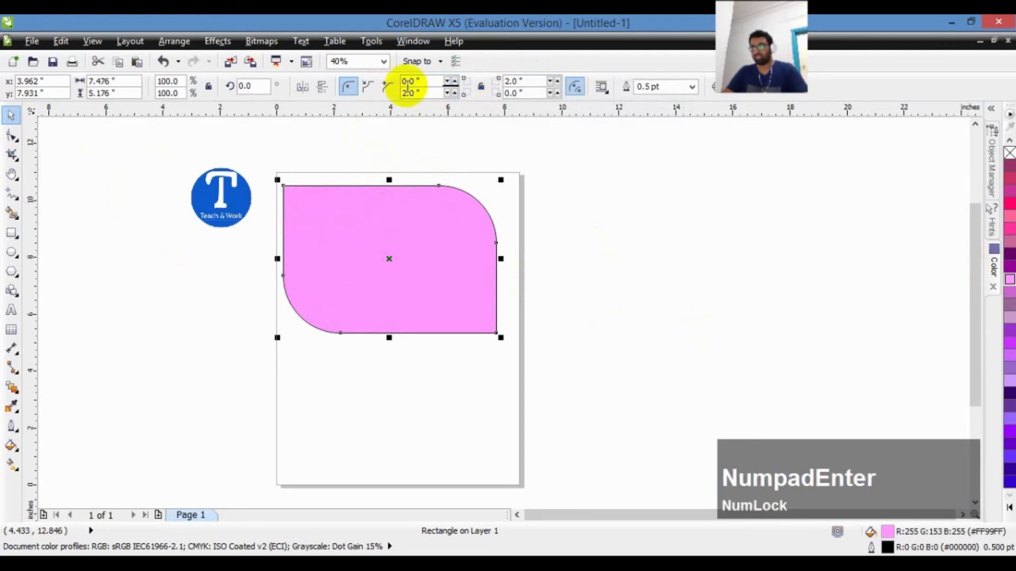
- Switch the pink shape's two 2-inch corners to the scalloped style, and to the chamfered style
click(370, 85)
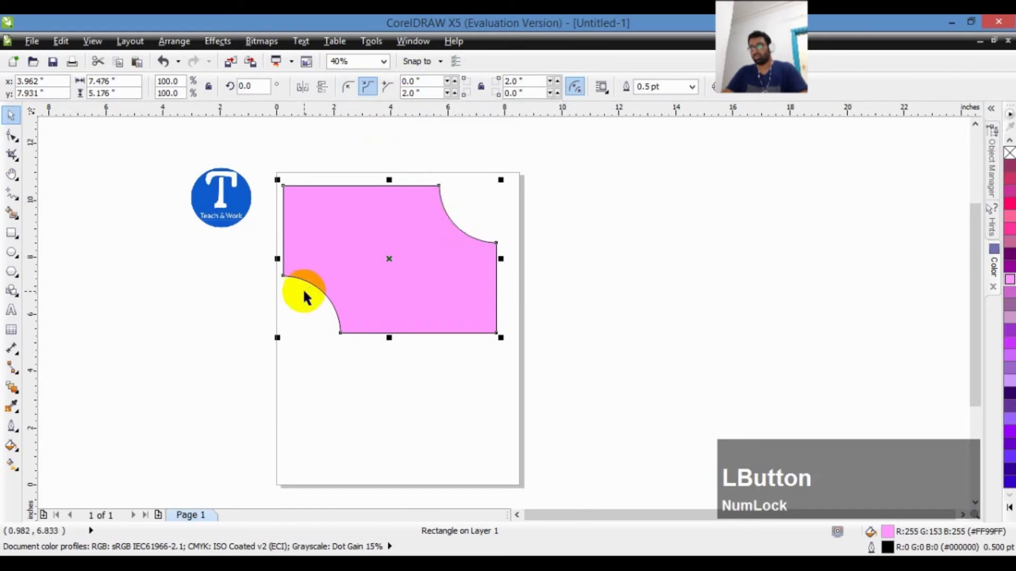
click(388, 90)
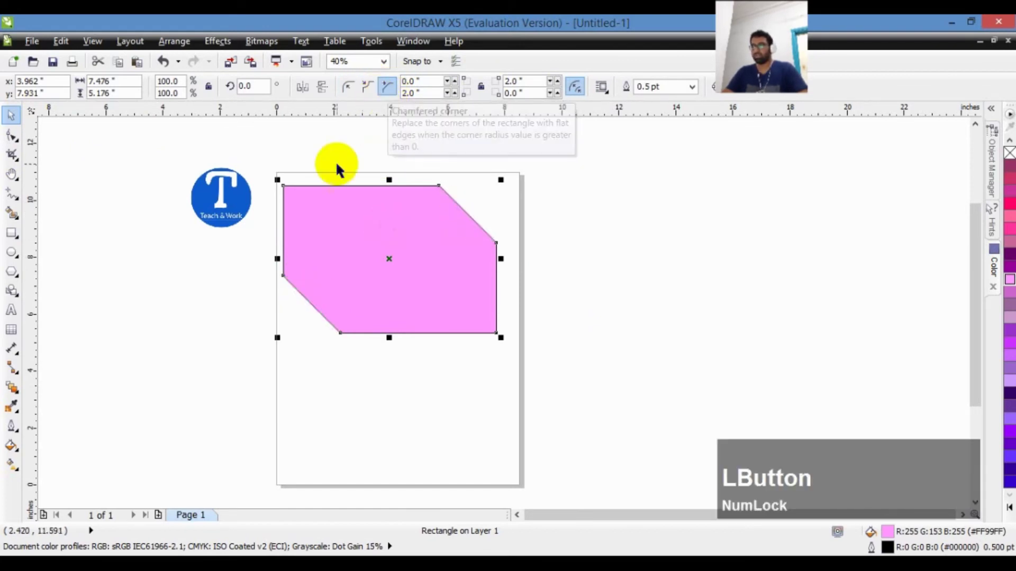
- Delete the pink shape and draw a rectangle about 7.0 by 5.6 inches in the upper part of the page
drag(265, 152, 582, 356)
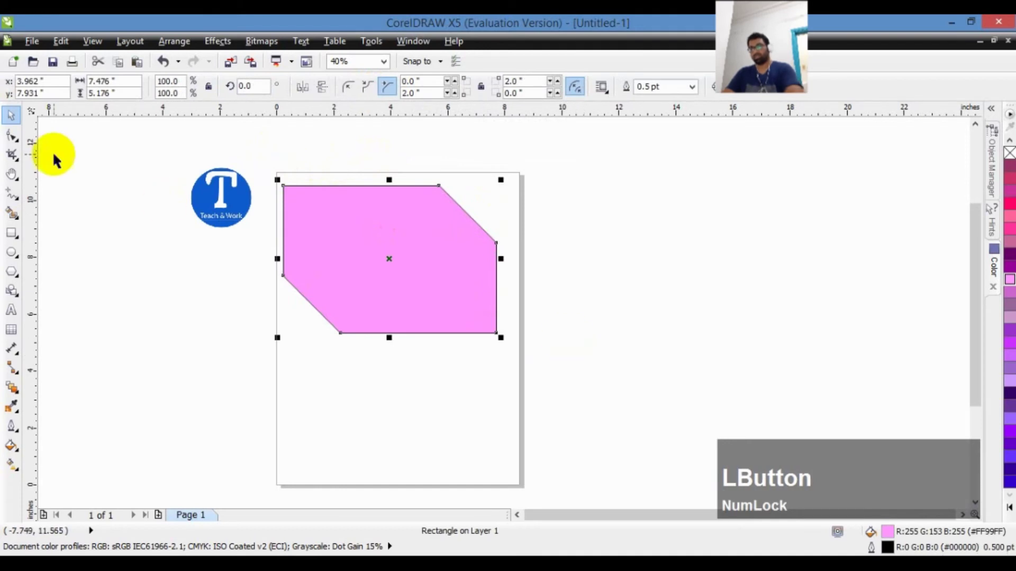
key(Delete)
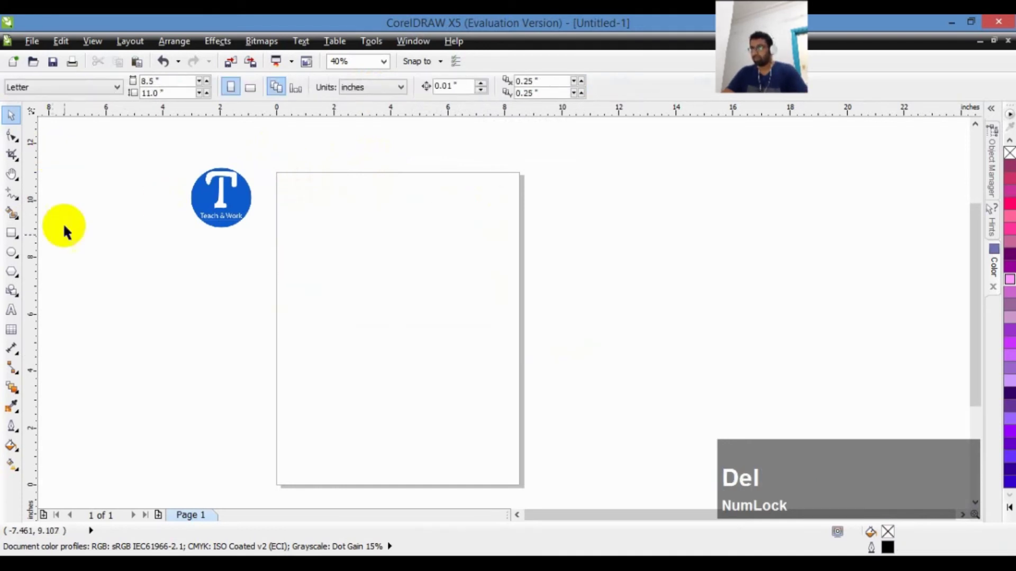
click(11, 233)
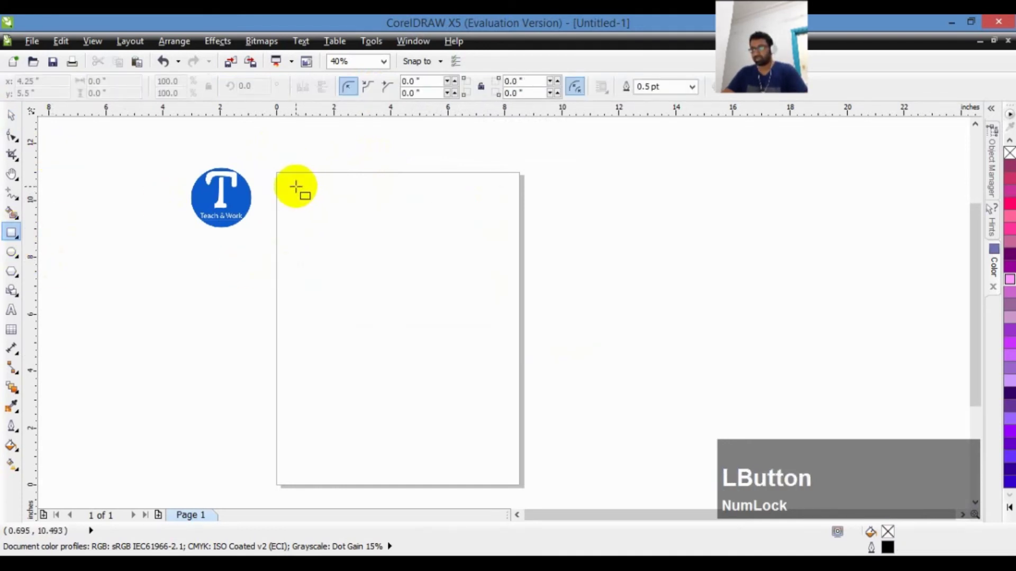
mouse_move(293, 191)
mouse_down()
mouse_move(494, 336)
mouse_move(493, 351)
mouse_up()
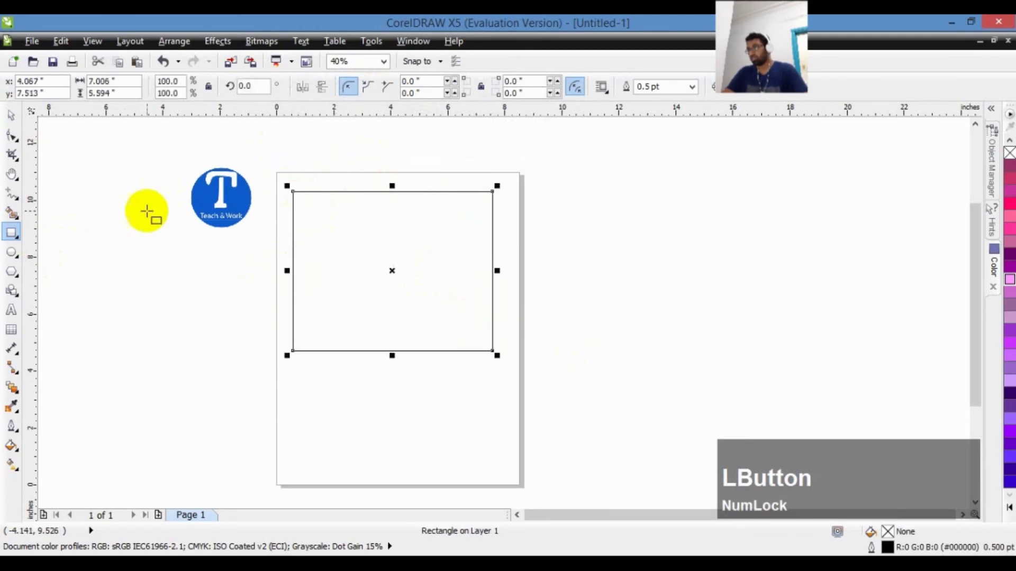
- Round all four corners of the rectangle freehand with the Shape tool to a radius of about 1.49 inches
click(11, 138)
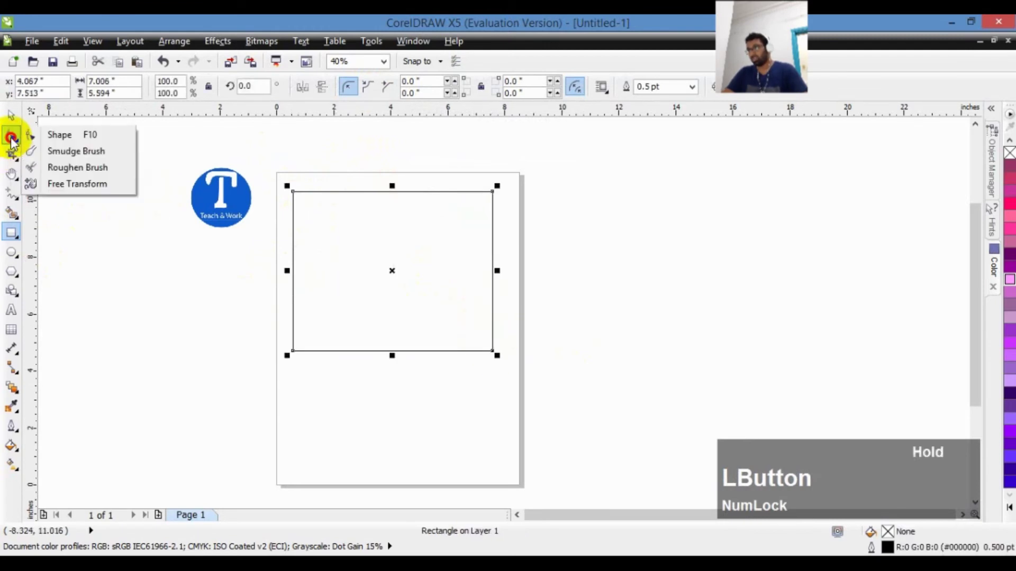
click(53, 137)
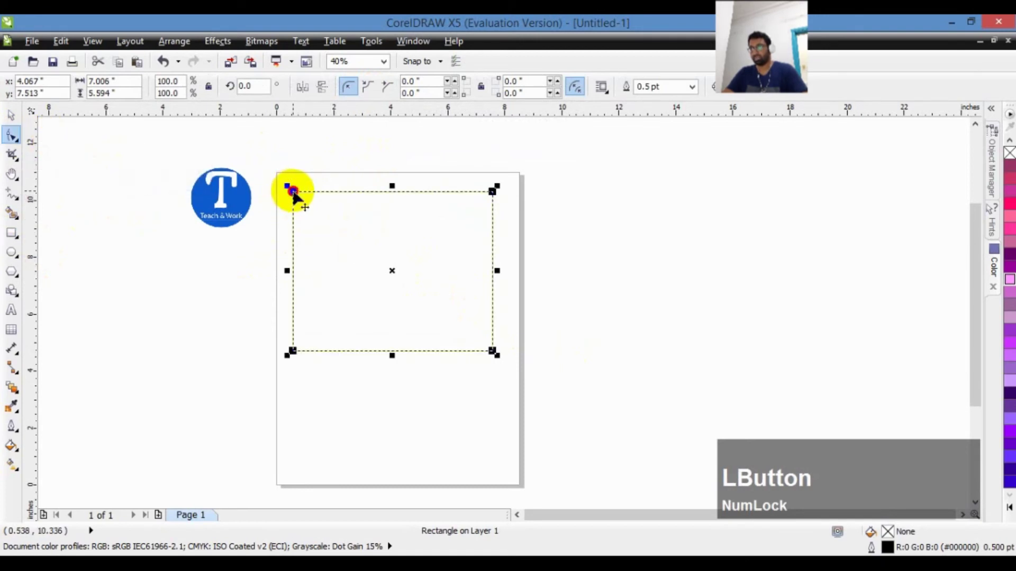
drag(293, 191, 299, 233)
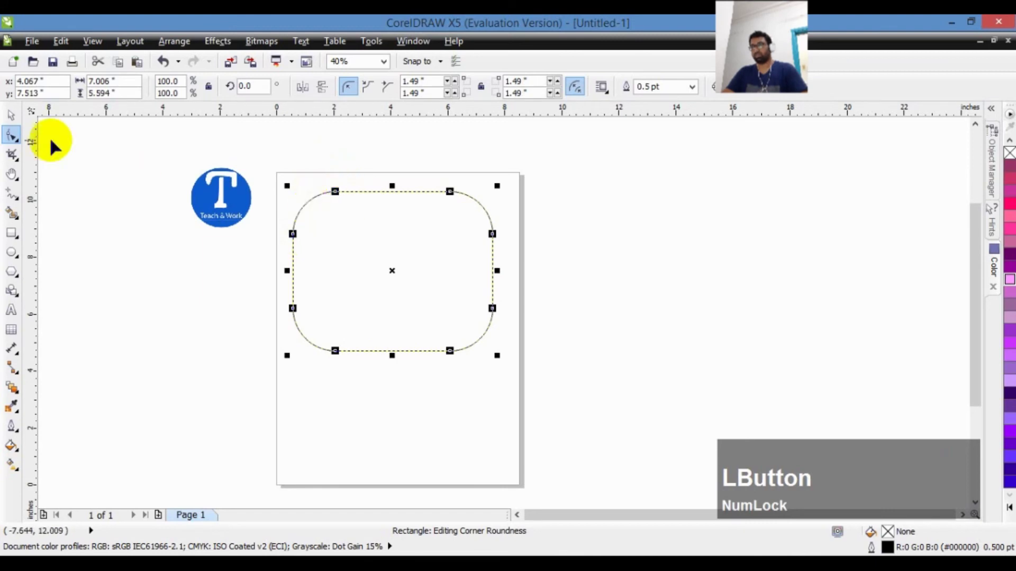
click(11, 114)
click(589, 281)
drag(530, 162, 279, 372)
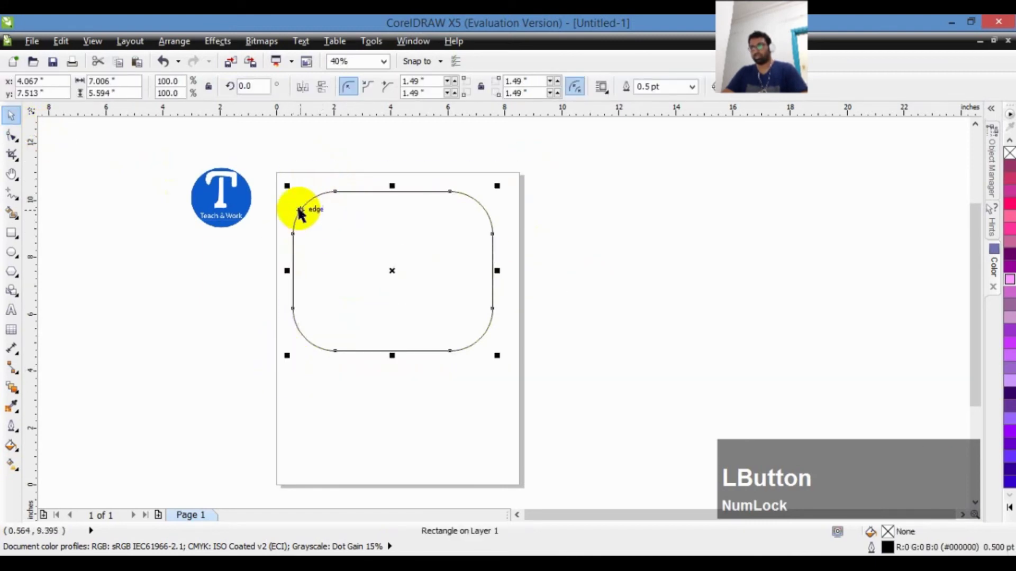
- Switch the rectangle's corners to chamfered and reduce them with the Shape tool to about 0.71 inch
click(367, 87)
click(387, 86)
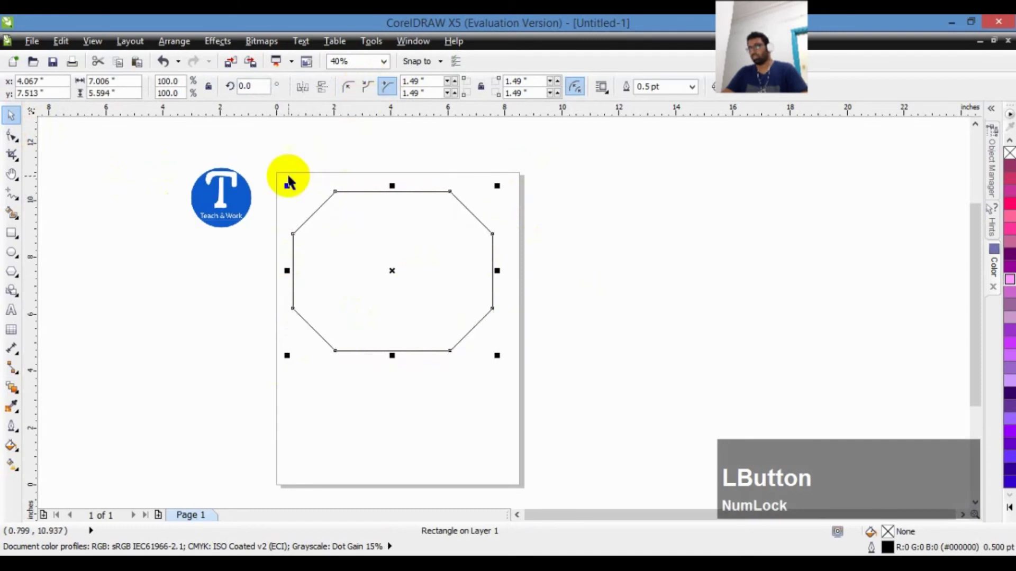
click(11, 136)
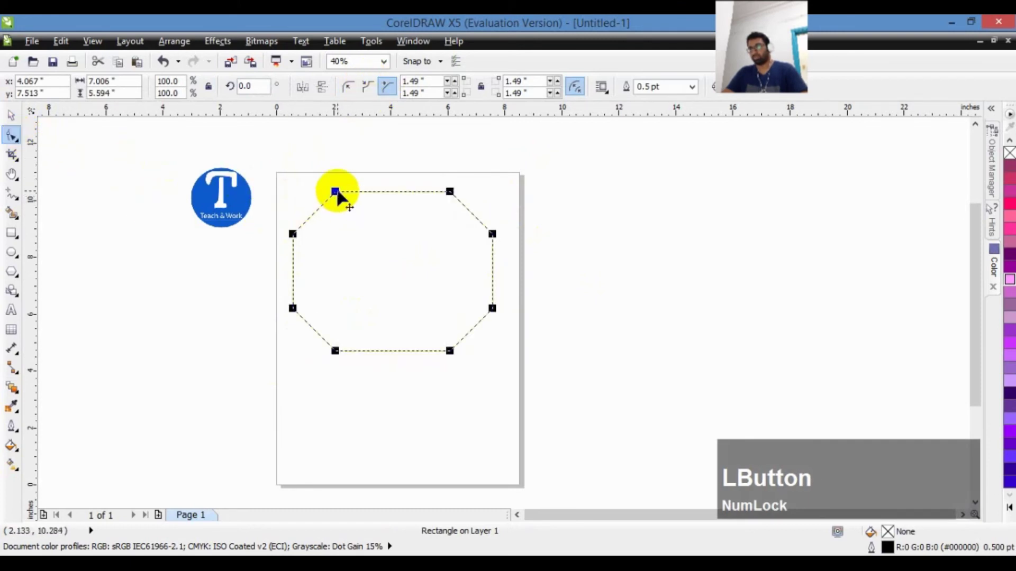
drag(337, 192, 313, 198)
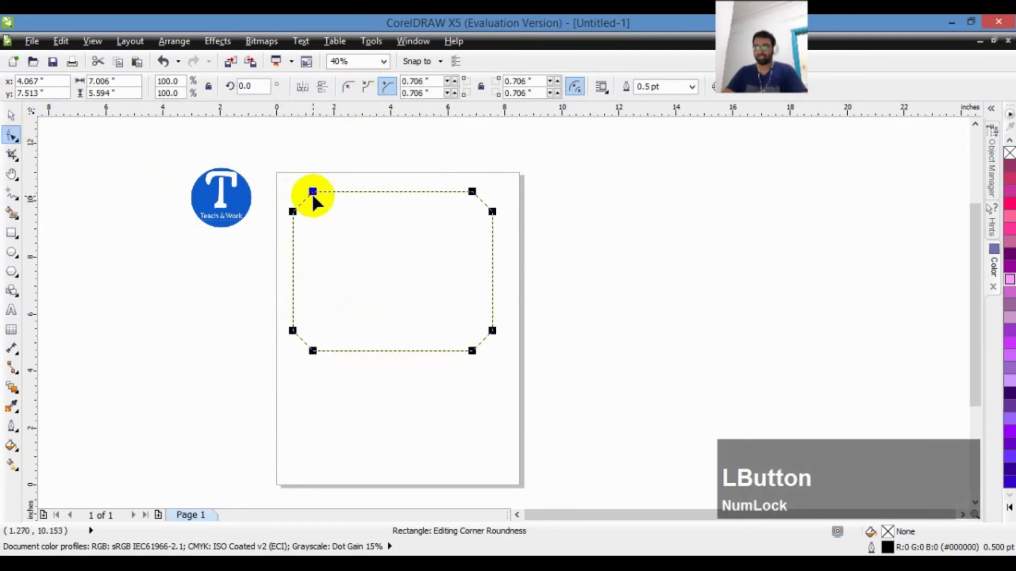
- Switch the rectangle's corners back to round and enlarge their radius to about 1.23 inches with the Shape tool
click(347, 87)
mouse_move(313, 191)
mouse_down()
mouse_move(353, 189)
mouse_move(328, 189)
mouse_up()
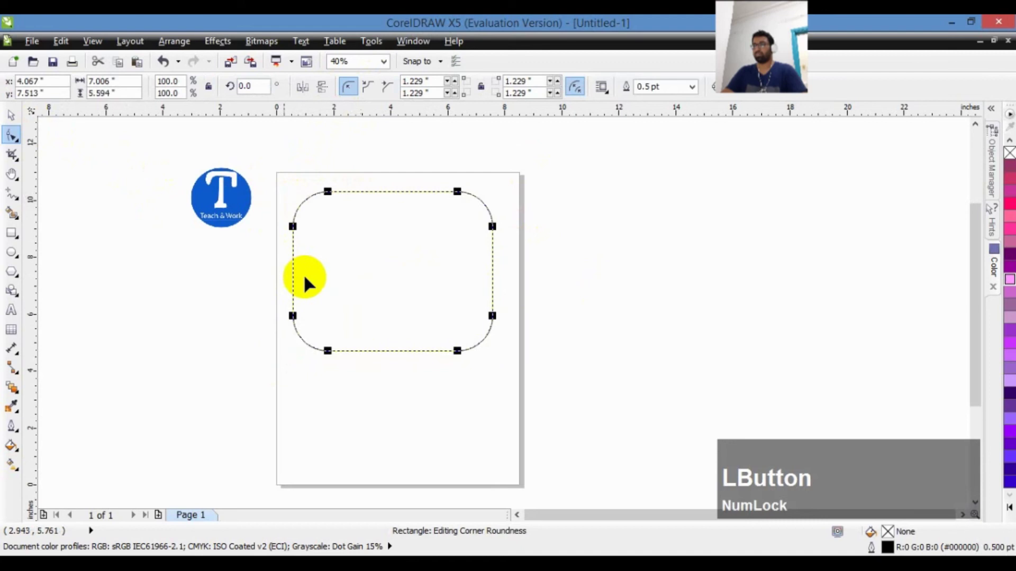
click(13, 117)
click(598, 226)
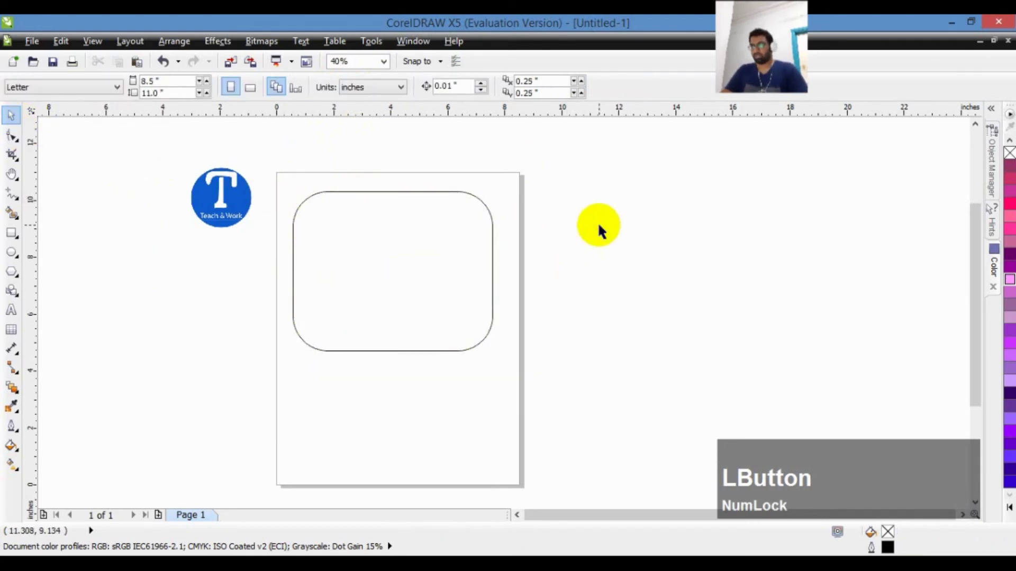
- Delete the rounded rectangle and draw a rectangle about 2.07 by 2.04 inches near the page's top-left corner
drag(280, 151, 549, 386)
key(Delete)
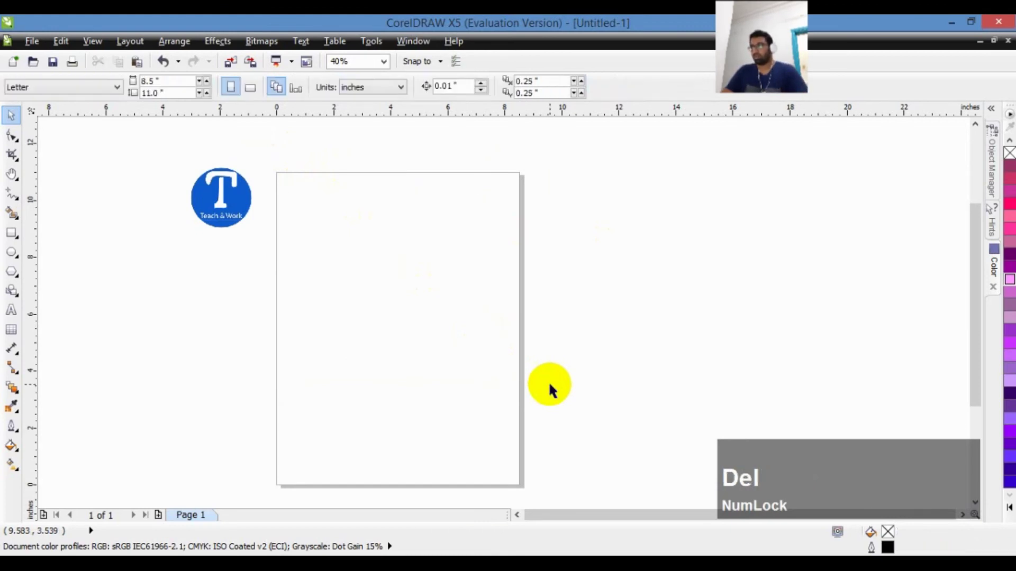
click(12, 233)
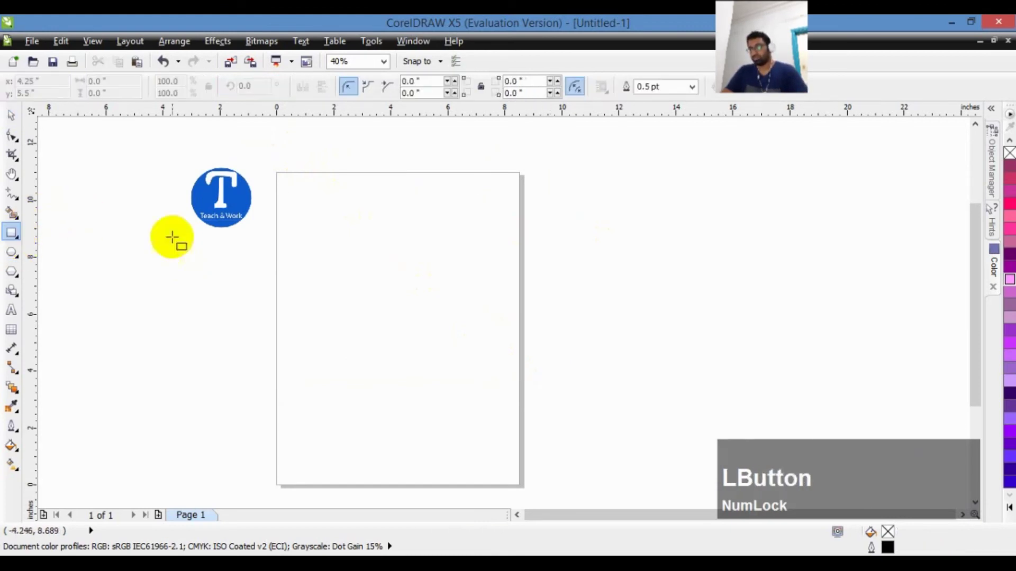
mouse_move(289, 195)
mouse_down()
mouse_move(350, 264)
mouse_move(347, 249)
mouse_up()
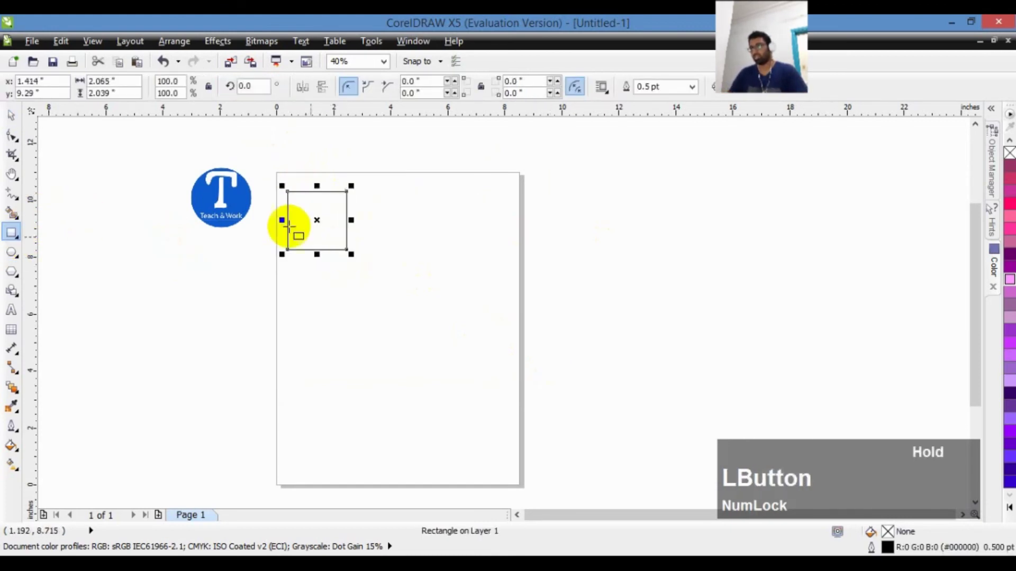
- Set the rectangle's width and height to 3 inches and move it slightly right so it lies inside the page
drag(121, 78, 63, 76)
text(3)
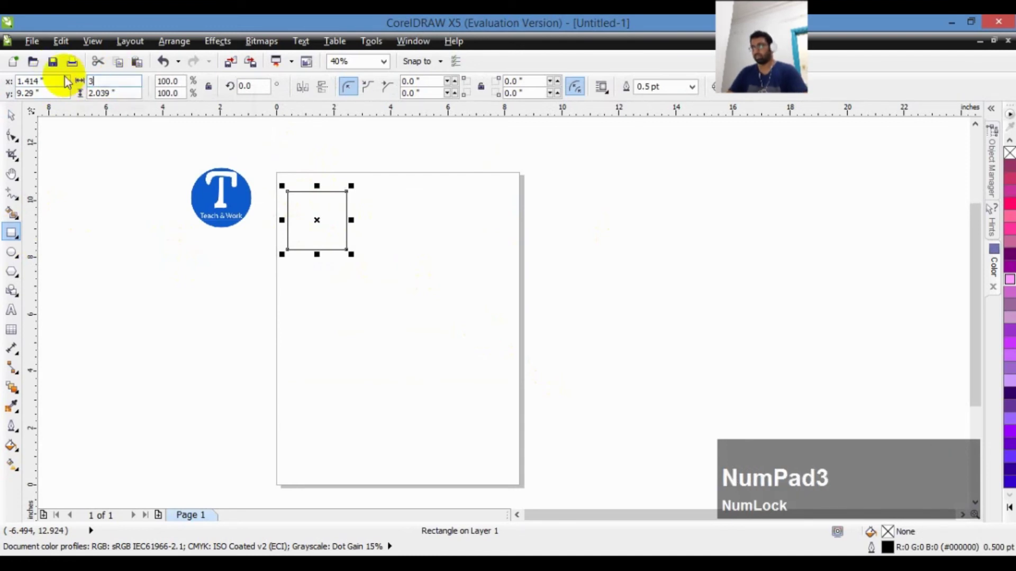
key(Tab)
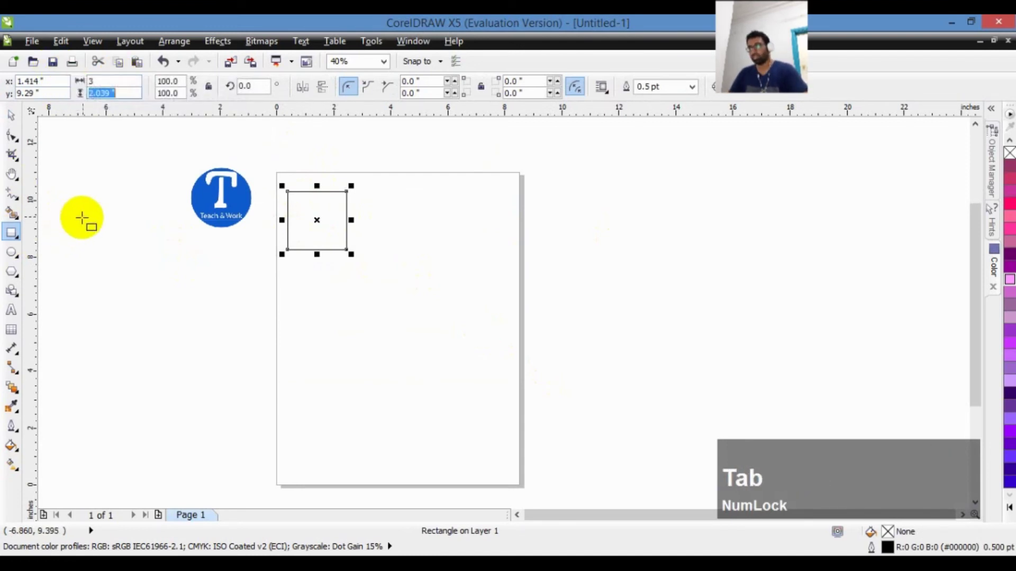
text(3)
key(KP_Enter)
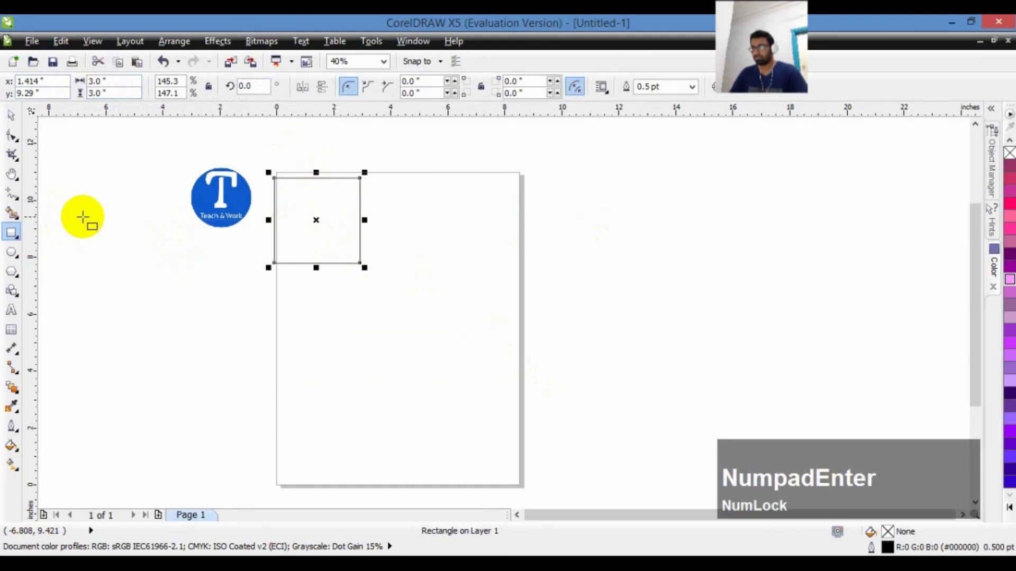
drag(313, 218, 327, 220)
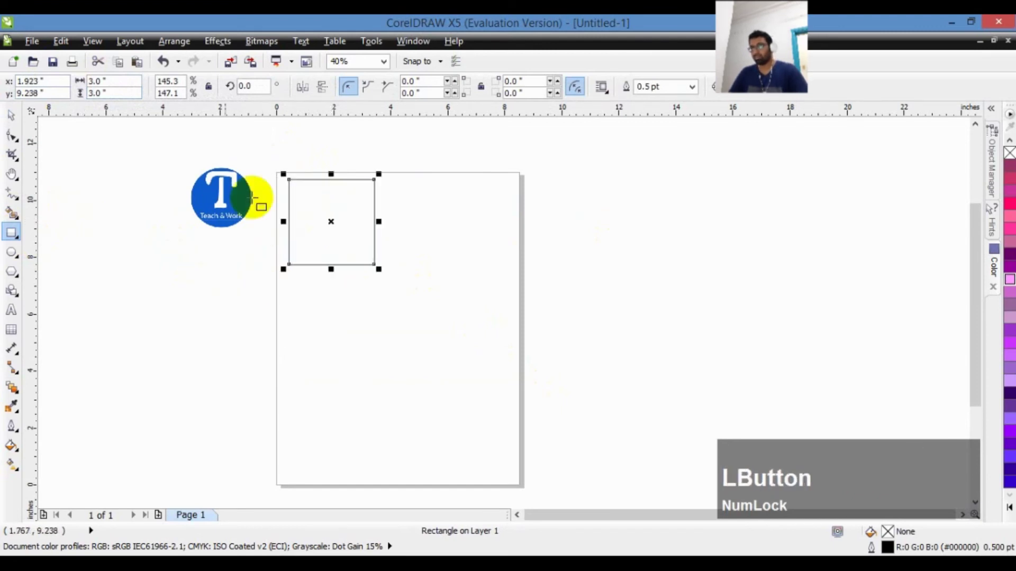
- Fill the square with purple (#660066), and change its fill to pink (#FF3399)
click(12, 116)
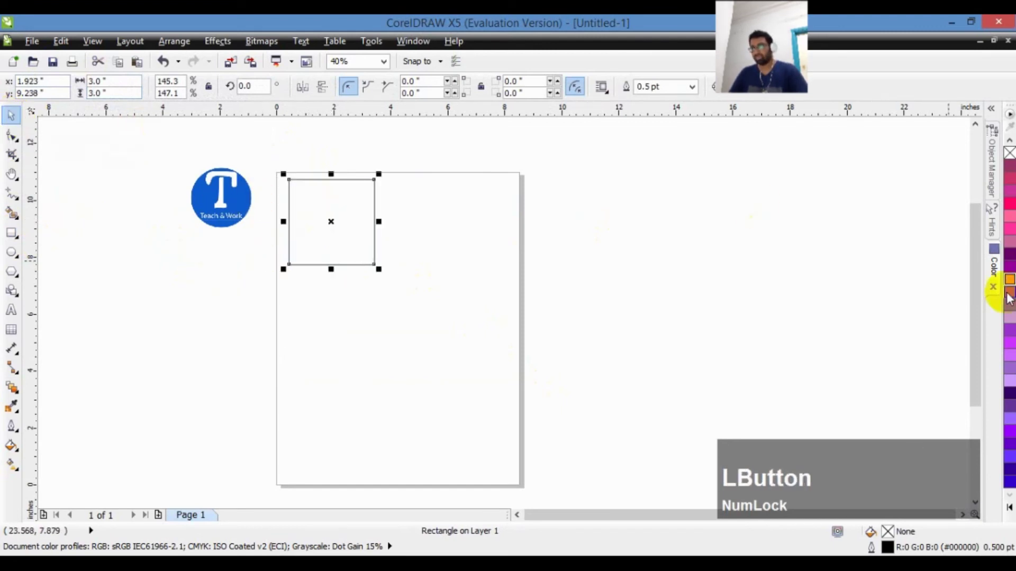
click(1010, 254)
click(363, 165)
click(341, 206)
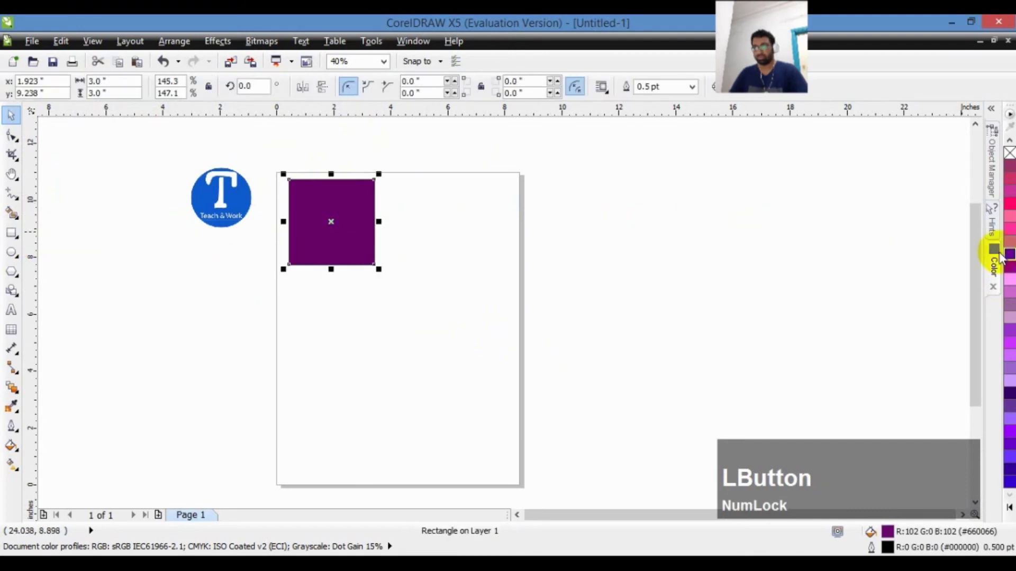
click(1011, 233)
click(374, 145)
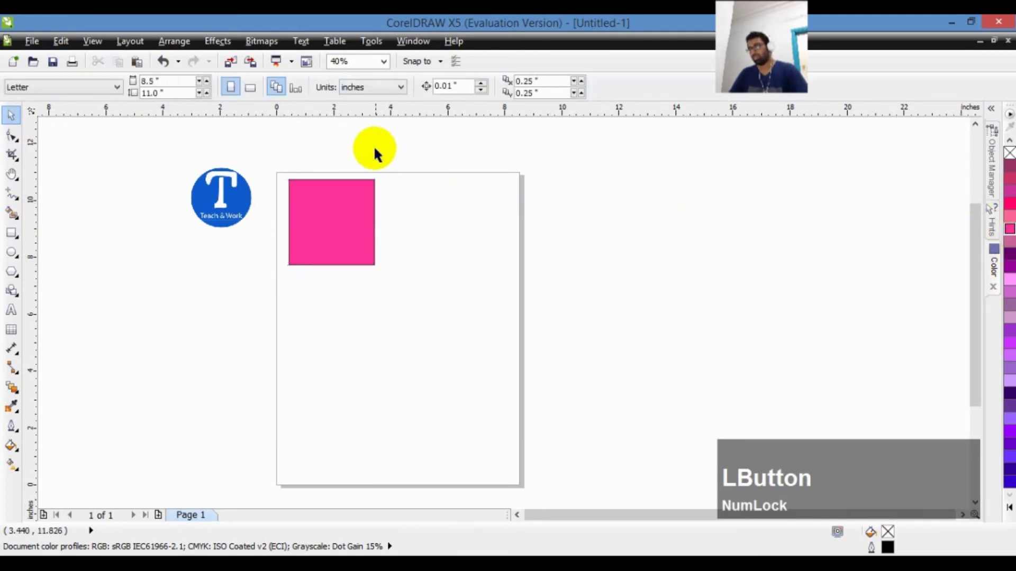
- Move the Teach & Work logo from the left of the page to the empty area right of it
drag(185, 209, 652, 212)
click(778, 208)
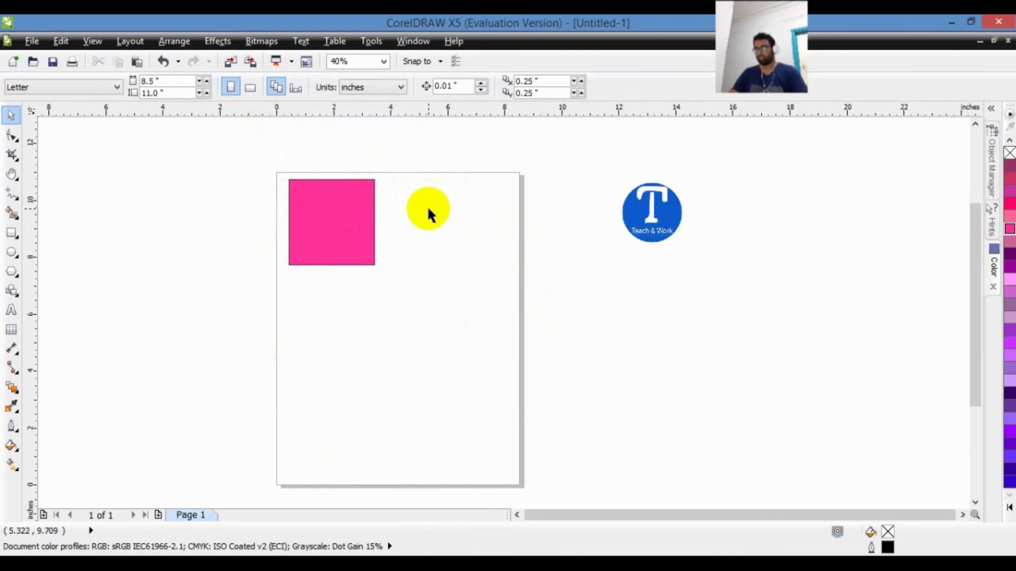
- Change the page orientation to landscape and move the pink square inside the page near its left edge
click(259, 90)
click(339, 243)
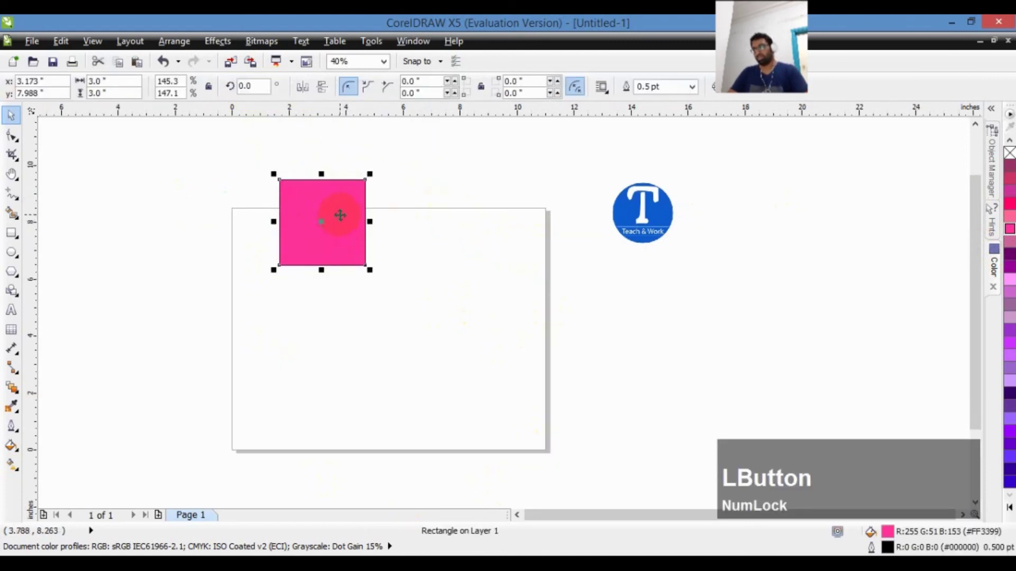
drag(340, 215, 303, 277)
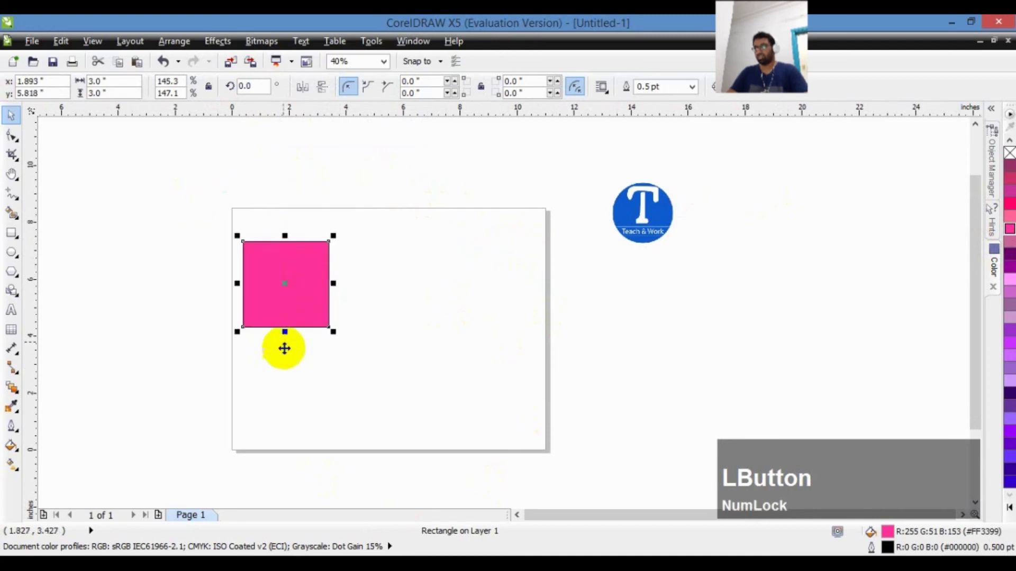
- Set the pink square's width and height to 2 inches
click(100, 81)
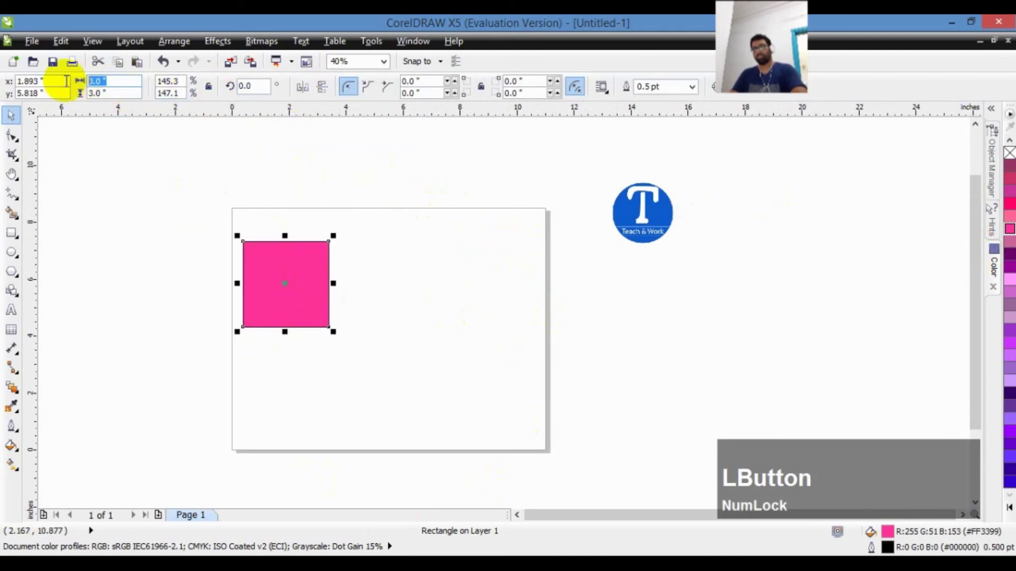
text(2)
key(Tab)
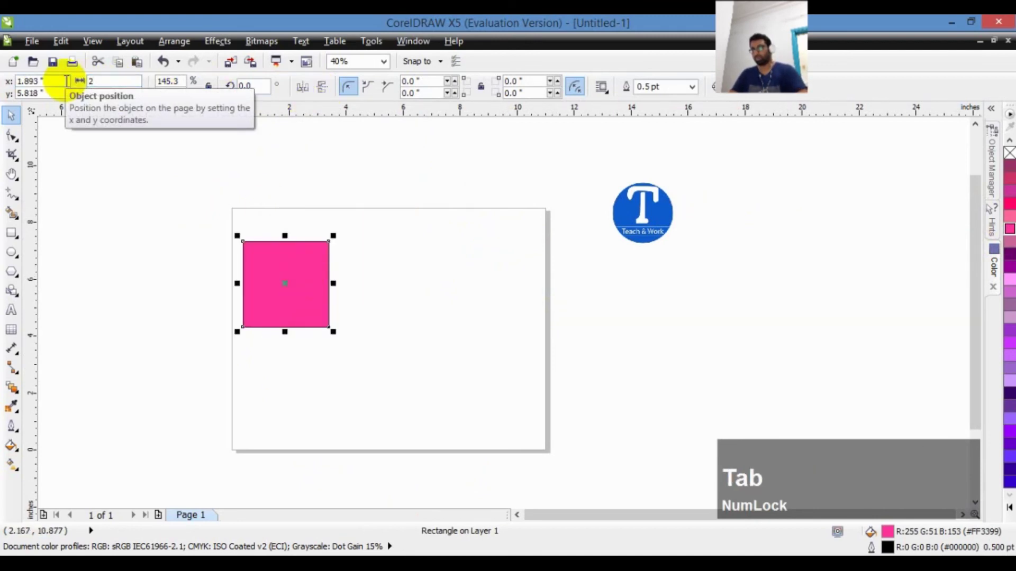
key(Return)
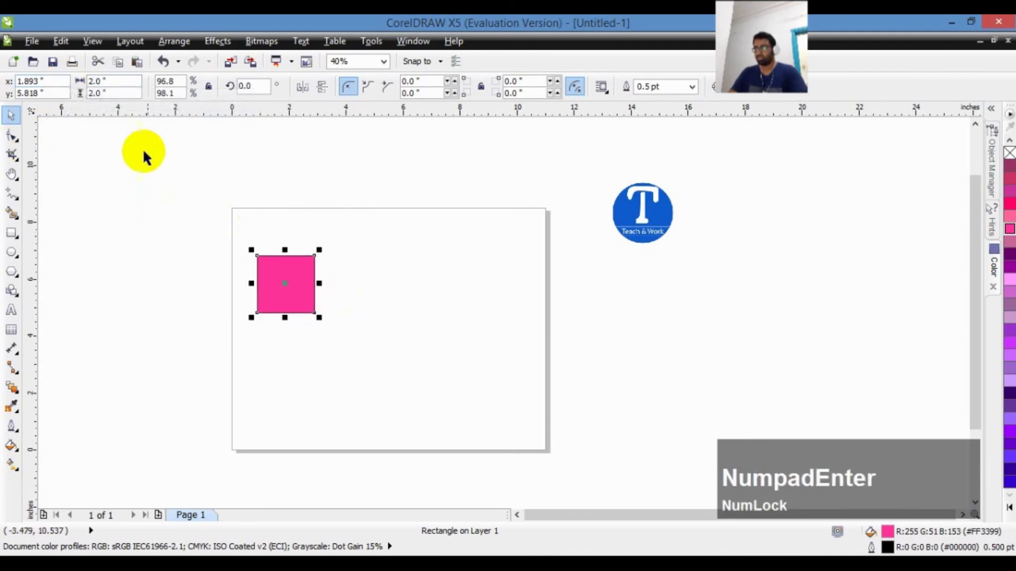
- Try moving the pink square horizontally about 2.3 inches to the right, and undo the move
click(320, 302)
click(300, 281)
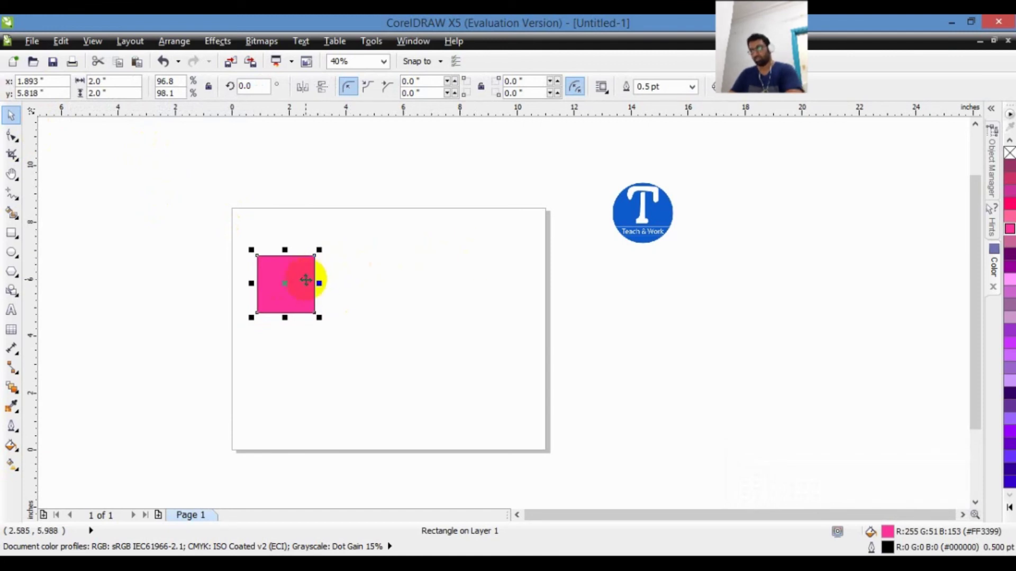
key(ctrl)
key(ctrl+space)
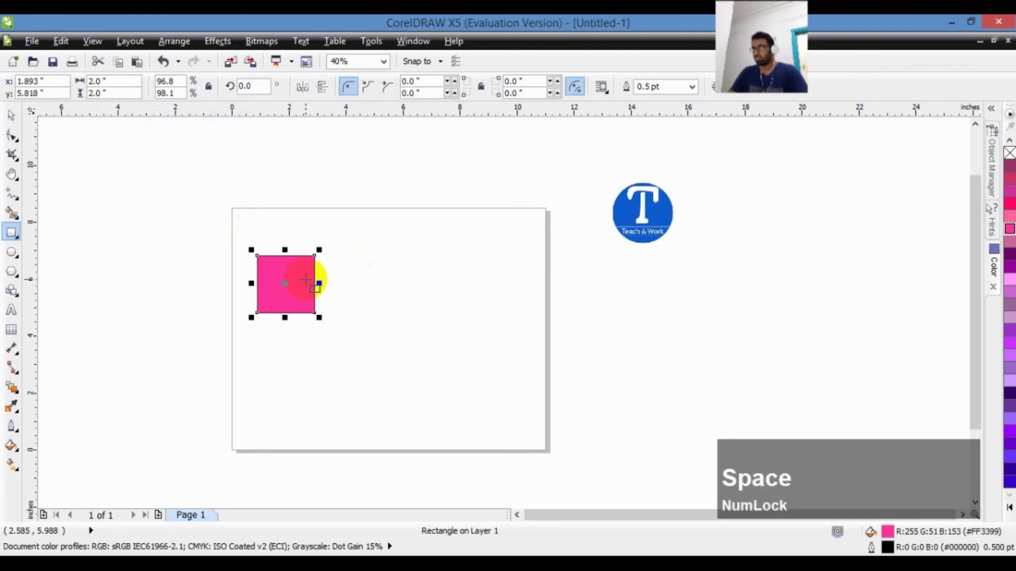
click(11, 114)
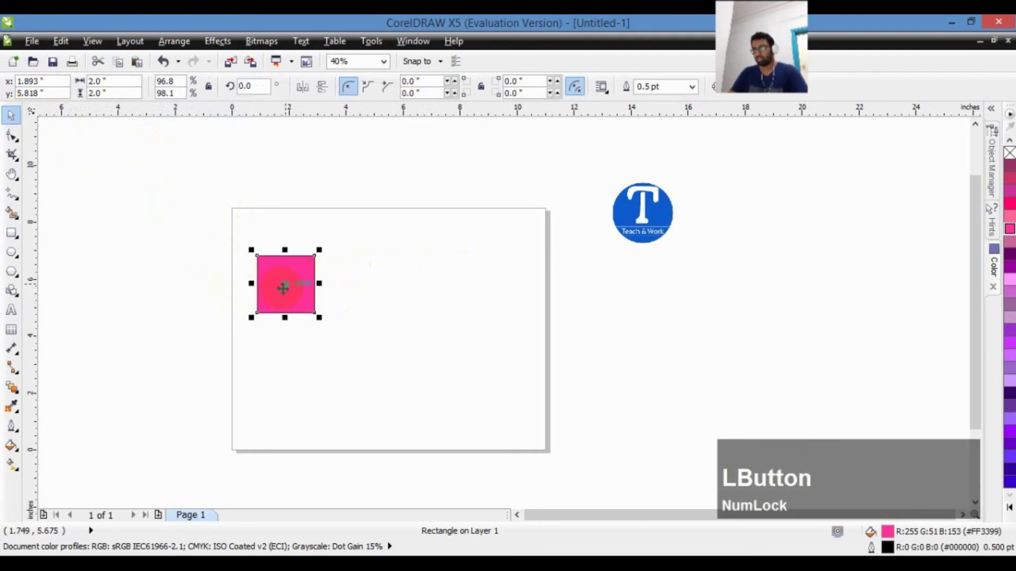
drag(284, 289, 350, 288)
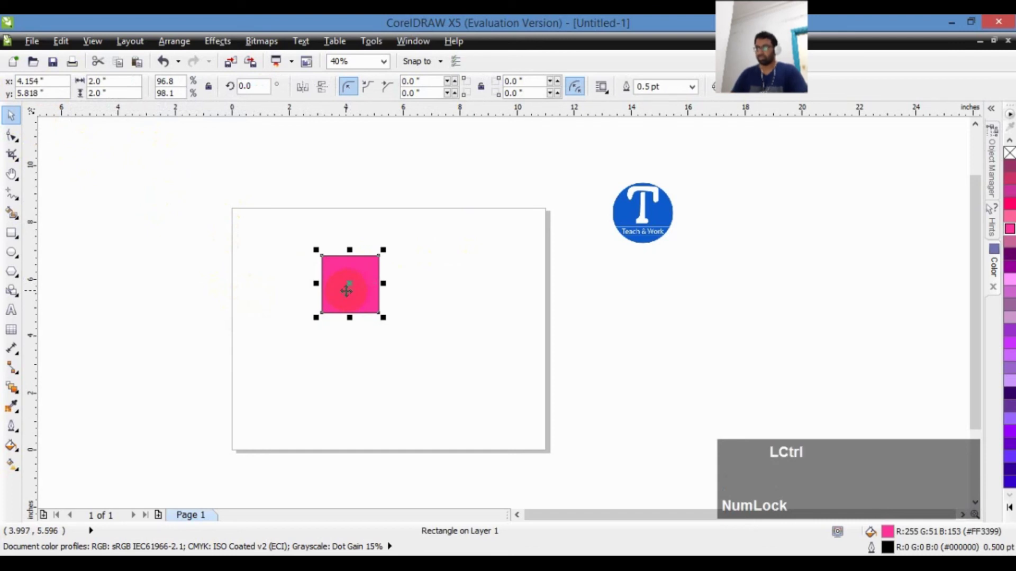
key(ctrl+z)
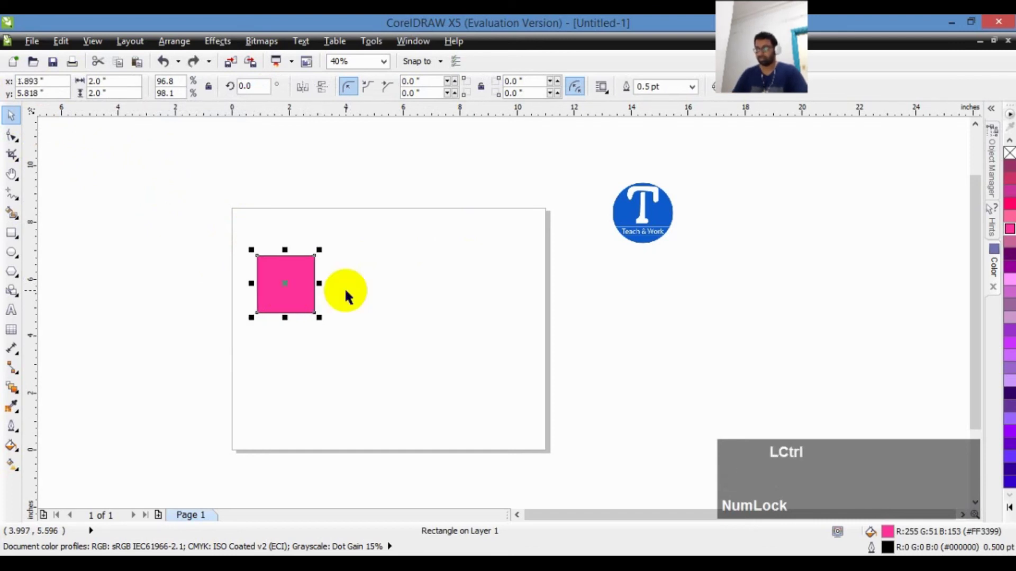
- Try moving the pink square straight right by about 4.3 inches, undo the move and deselect the square
key(space)
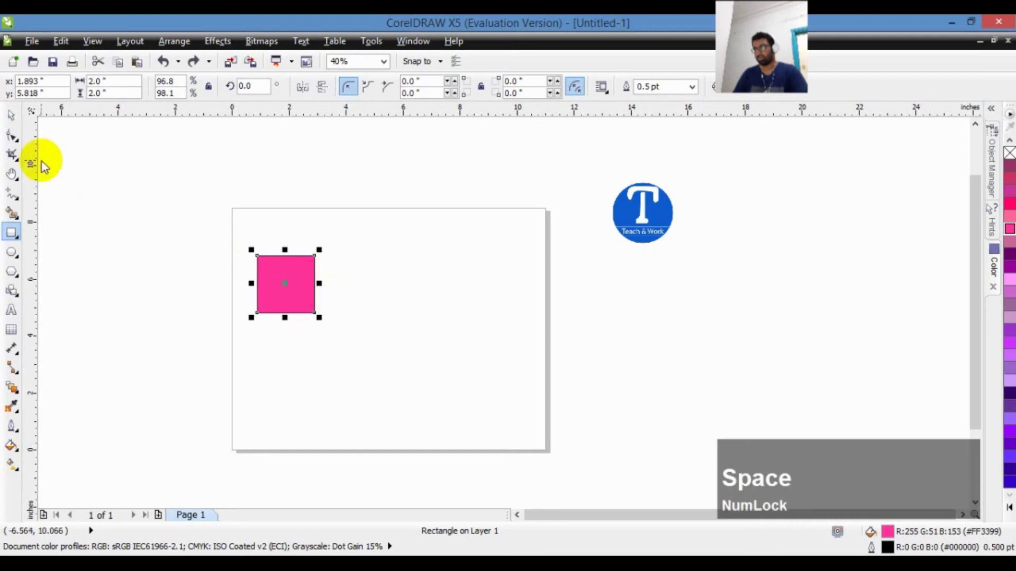
click(13, 119)
drag(279, 279, 407, 281)
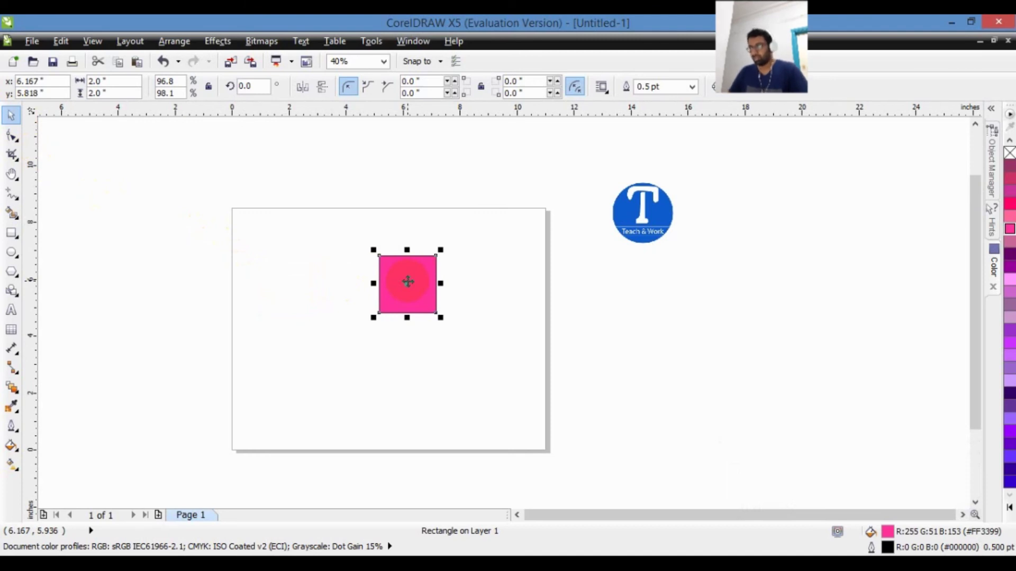
key(ctrl+z)
click(280, 183)
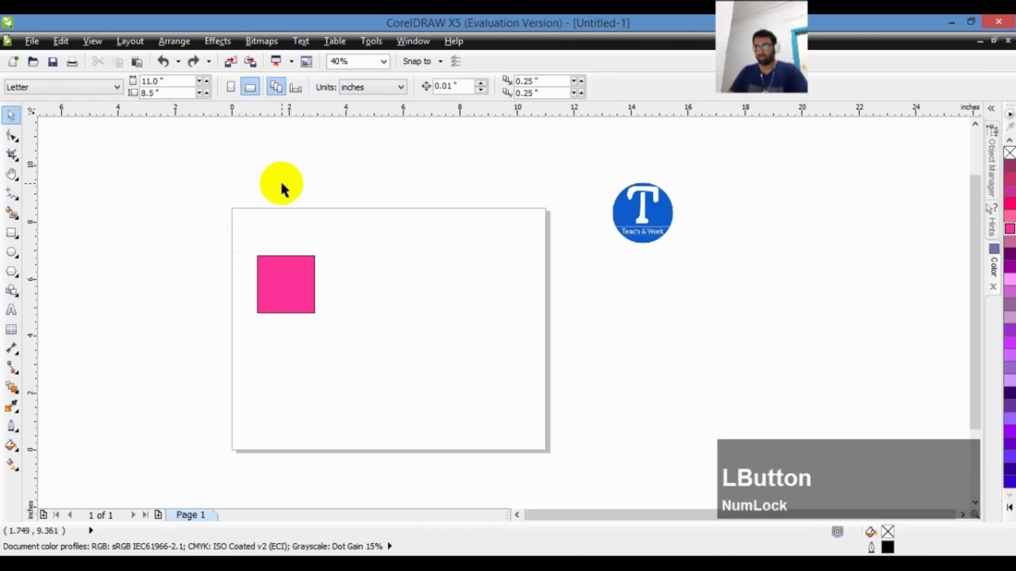